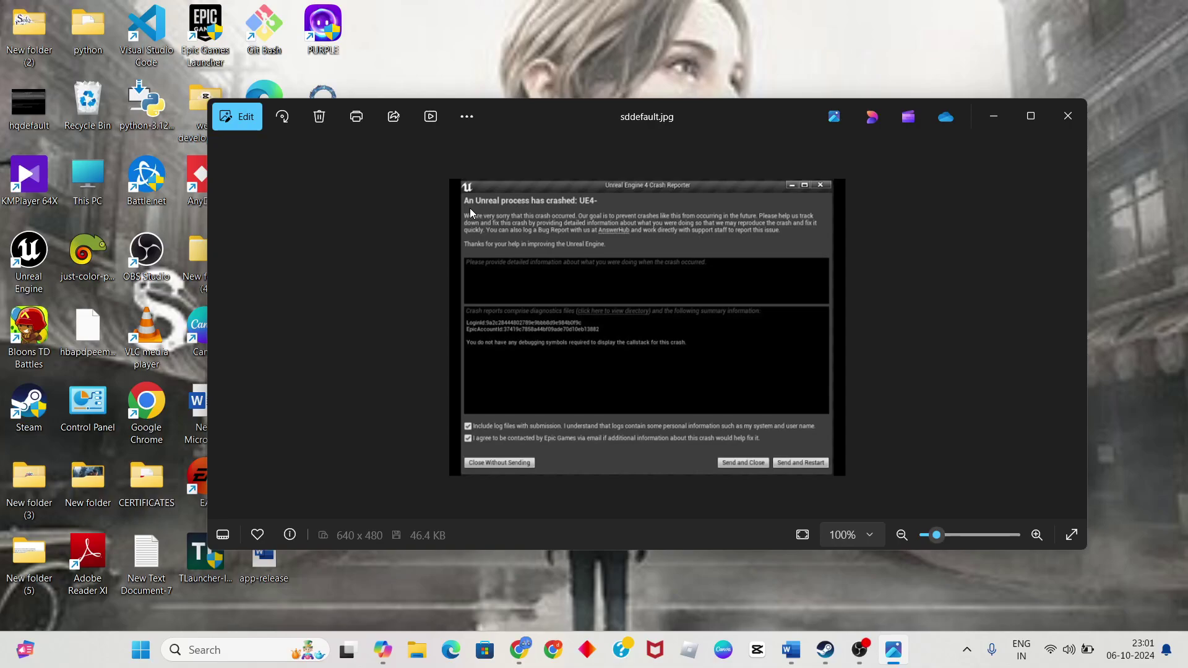
Minimize the Photos window showing the sddefault.jpg Unreal crash screenshot.
{"action": "left_click", "coordinate": [507, 206]}
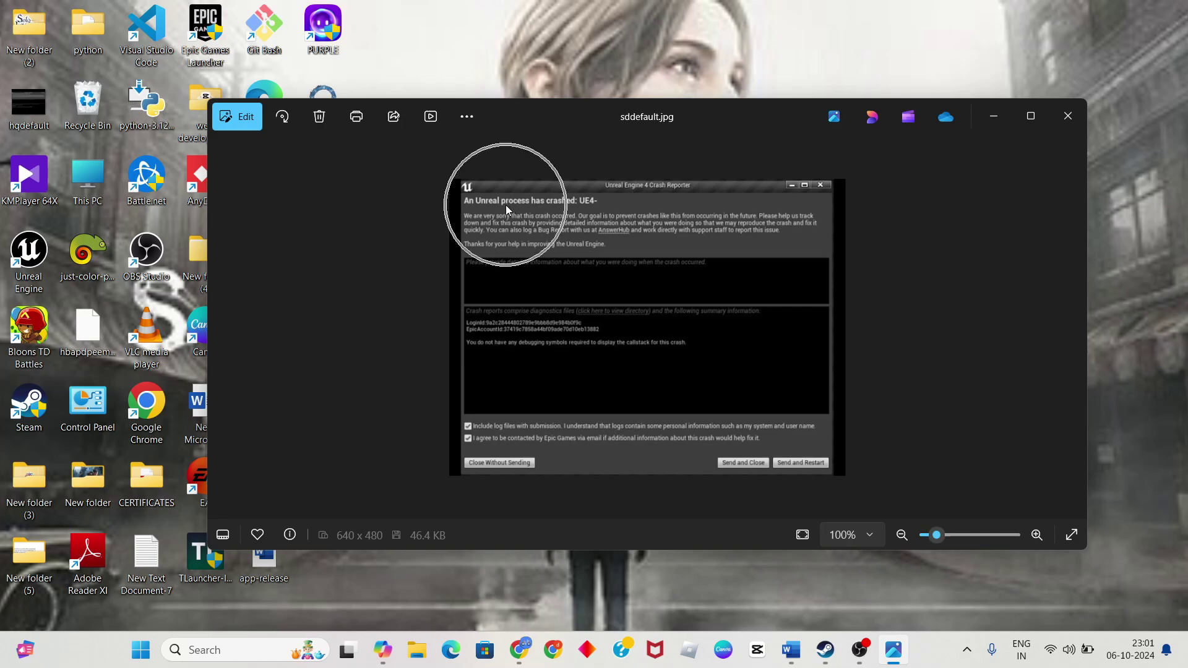
{"action": "left_click", "coordinate": [526, 217]}
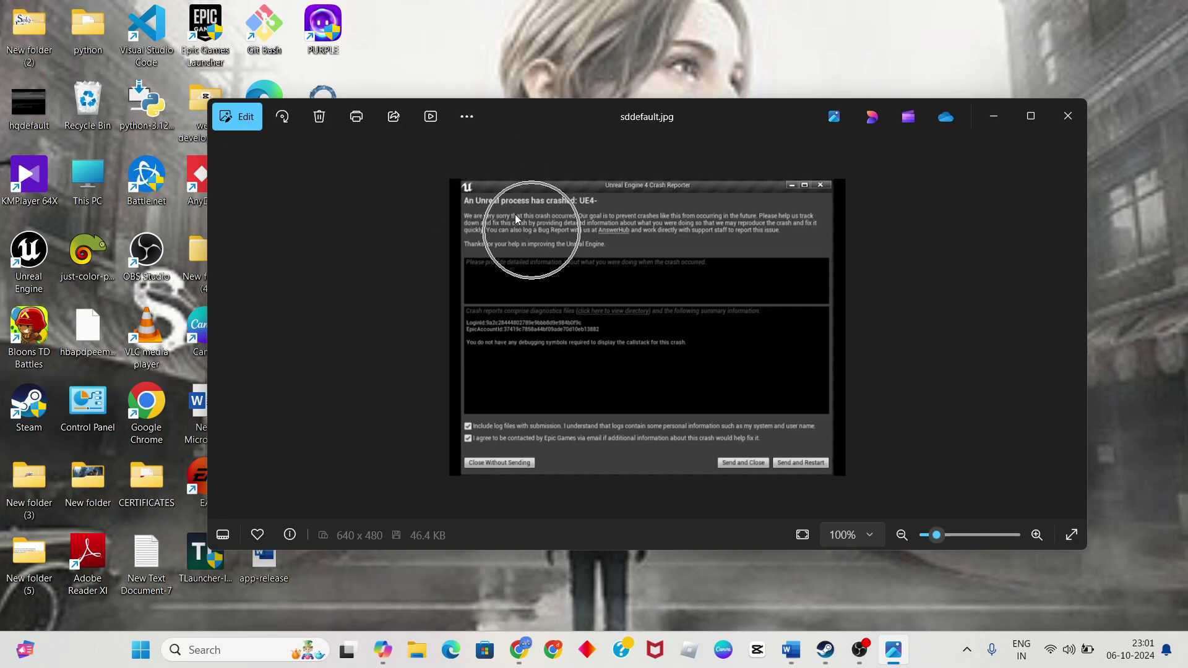
{"action": "left_click", "coordinate": [978, 116]}
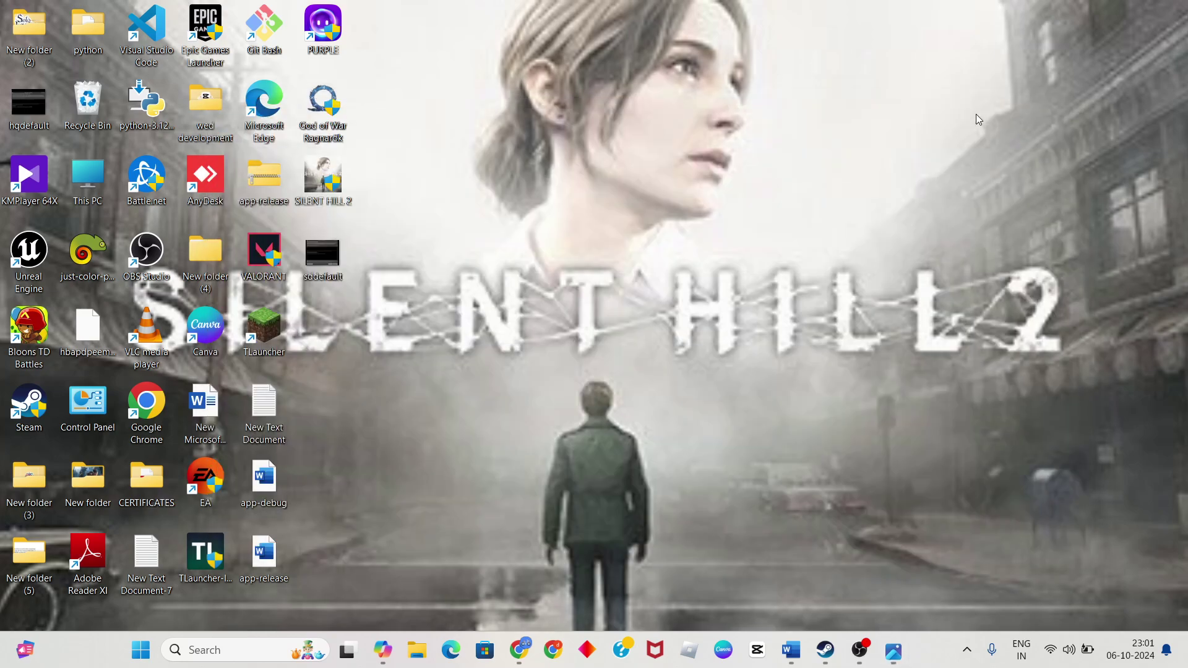
Bring up the Word guide, highlight its title green, and add a blank line after it.
{"action": "left_click", "coordinate": [588, 334]}
{"action": "left_click", "coordinate": [329, 196]}
{"action": "left_click", "coordinate": [791, 650]}
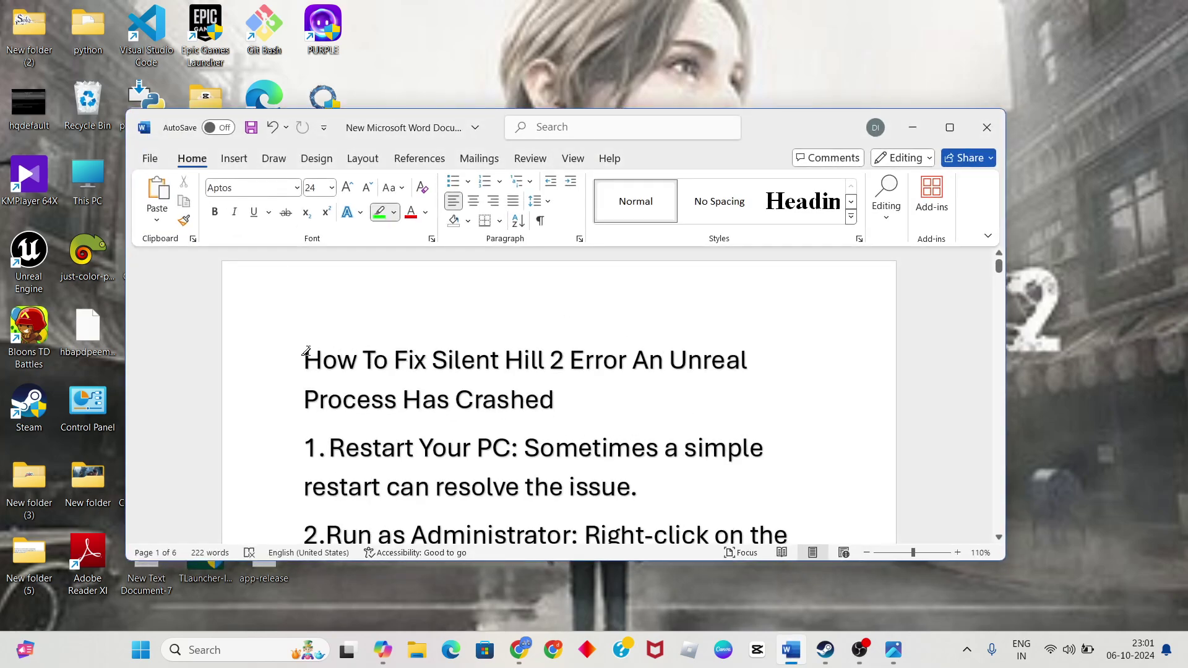
{"action": "left_click_drag", "start_coordinate": [305, 351], "coordinate": [551, 393]}
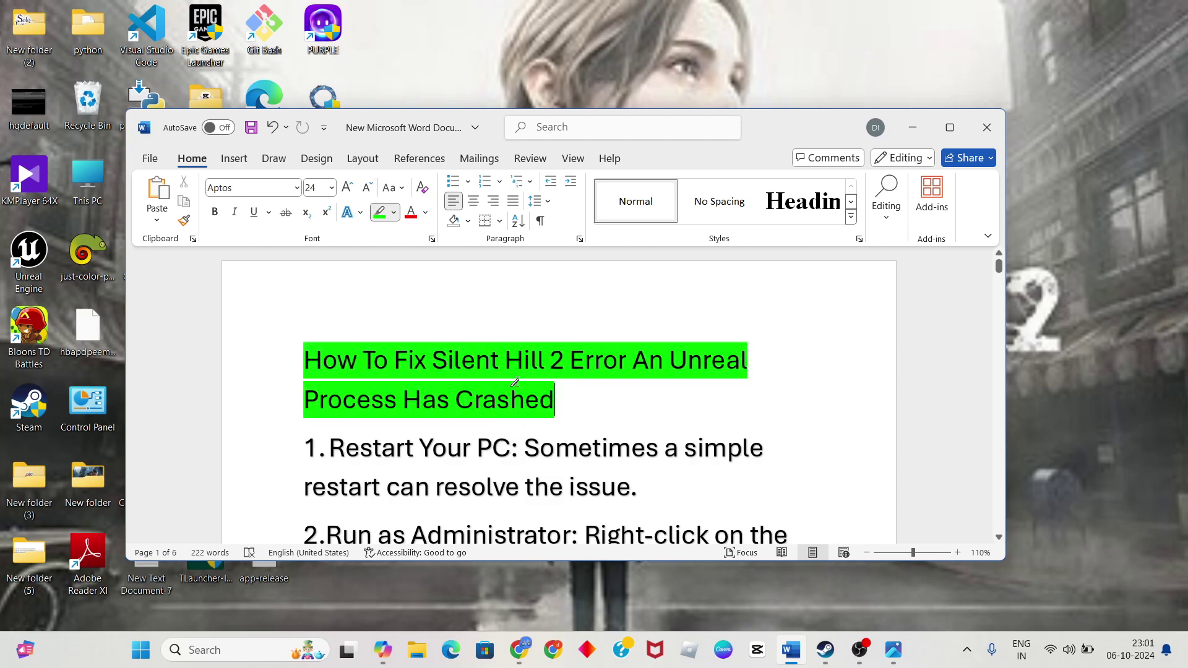
{"action": "key", "text": "Return"}
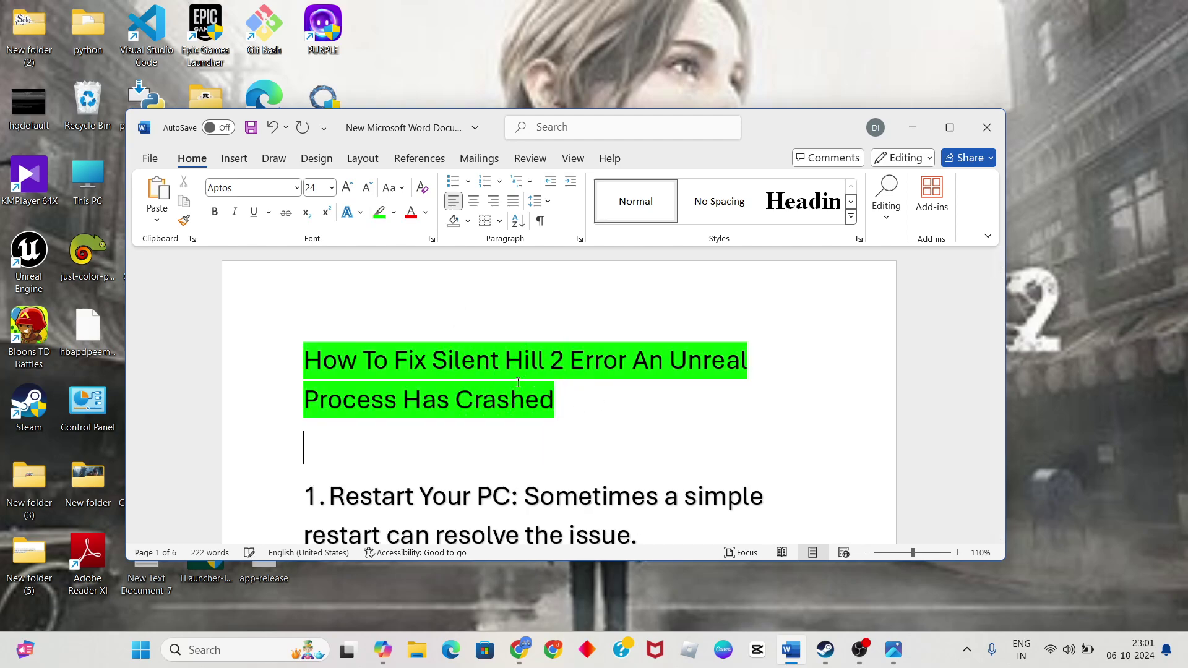
Highlight step 1's heading 'Restart Your PC' and its explanation in green.
{"action": "scroll", "coordinate": [592, 385], "scroll_direction": "down", "scroll_amount": 2}
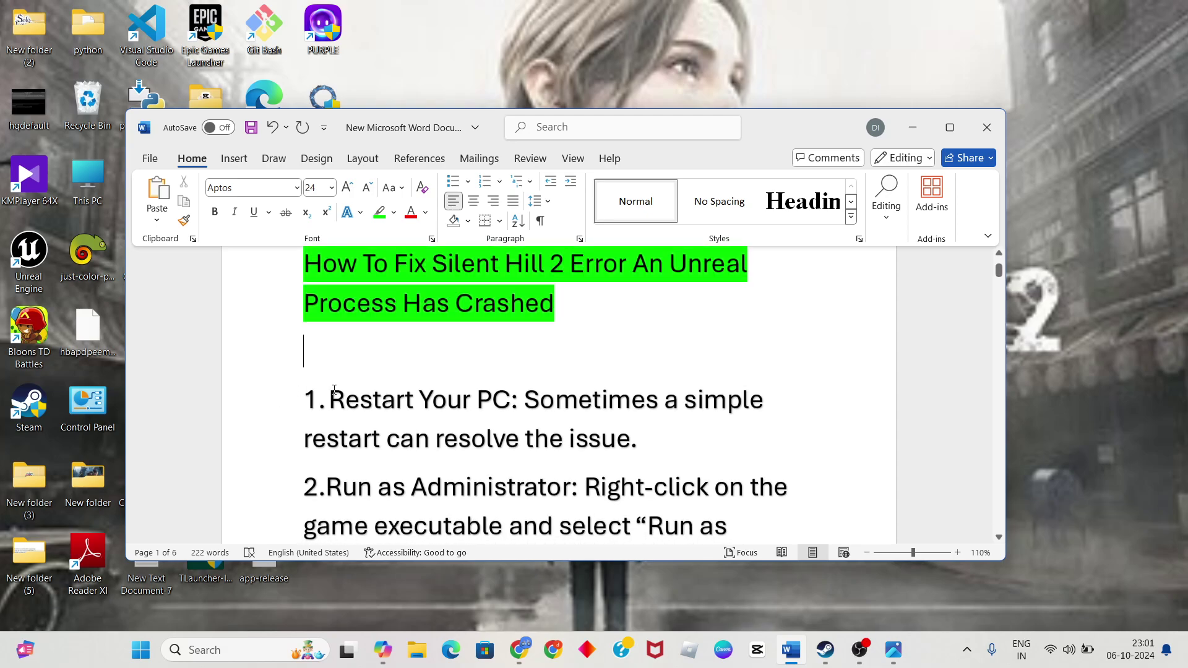
{"action": "left_click_drag", "start_coordinate": [329, 399], "coordinate": [505, 401]}
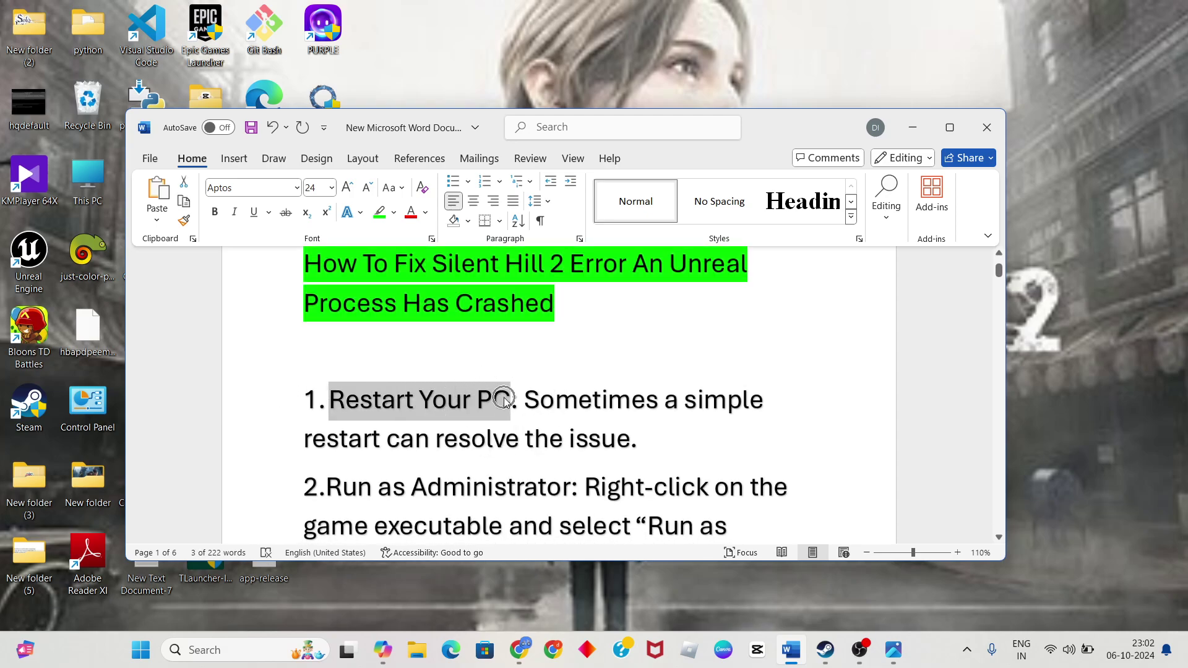
{"action": "left_click", "coordinate": [380, 213]}
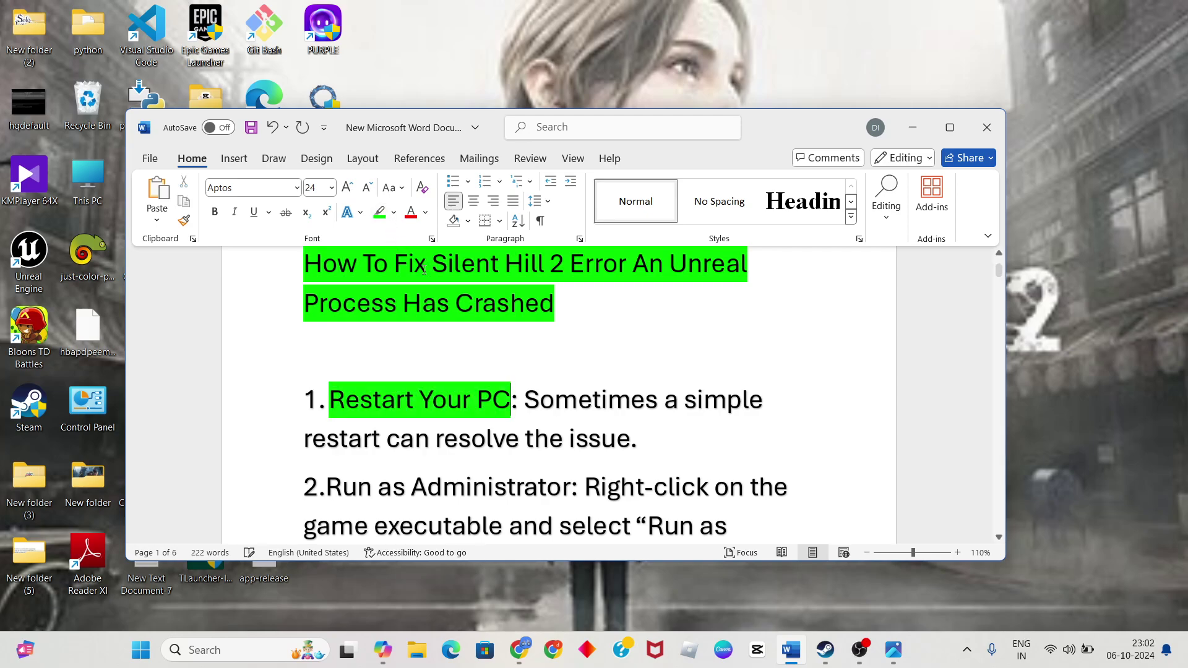
{"action": "mouse_move", "coordinate": [530, 399]}
{"action": "left_mouse_down"}
{"action": "mouse_move", "coordinate": [493, 437]}
{"action": "mouse_move", "coordinate": [605, 447]}
{"action": "left_mouse_up"}
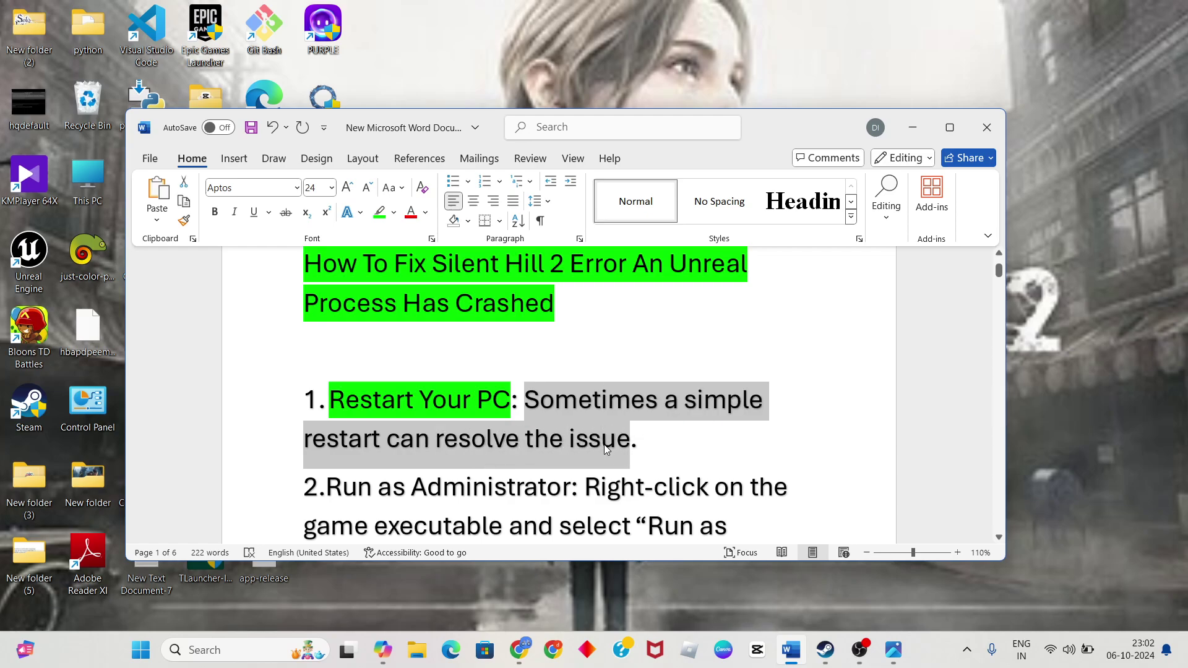
{"action": "left_click", "coordinate": [380, 212]}
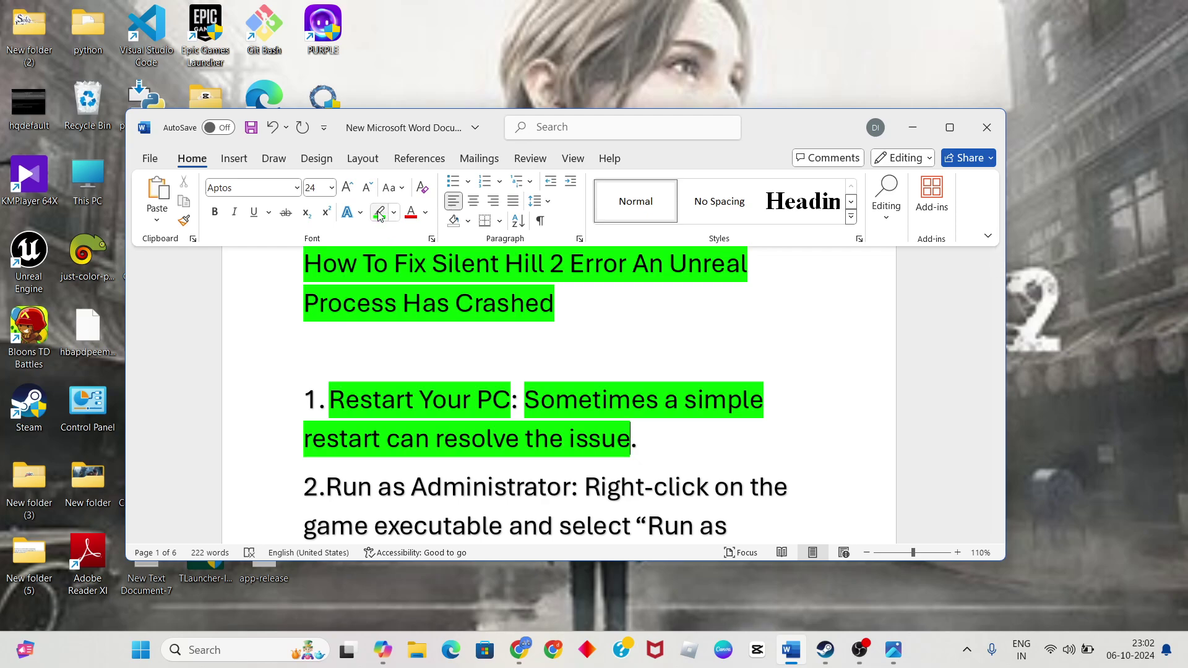
Show the Start menu's Power restart option on the desktop, then return to Word.
{"action": "left_click", "coordinate": [912, 129]}
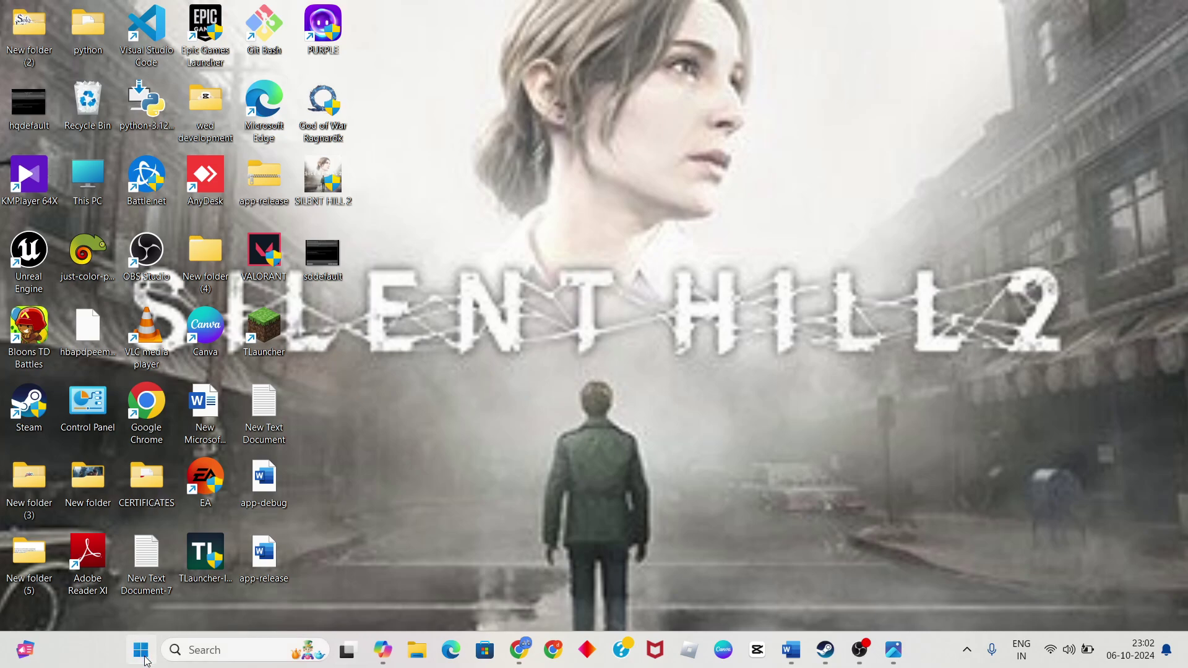
{"action": "left_click", "coordinate": [141, 650]}
{"action": "left_click", "coordinate": [785, 597]}
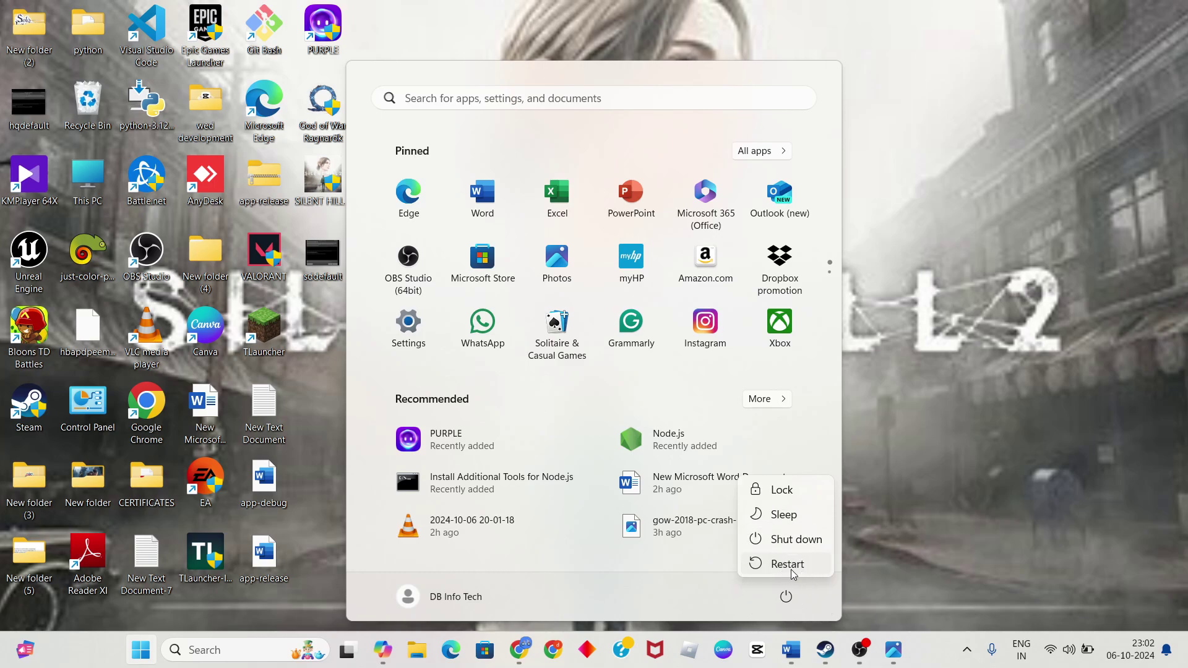
{"action": "left_click", "coordinate": [889, 495]}
{"action": "left_click", "coordinate": [888, 499]}
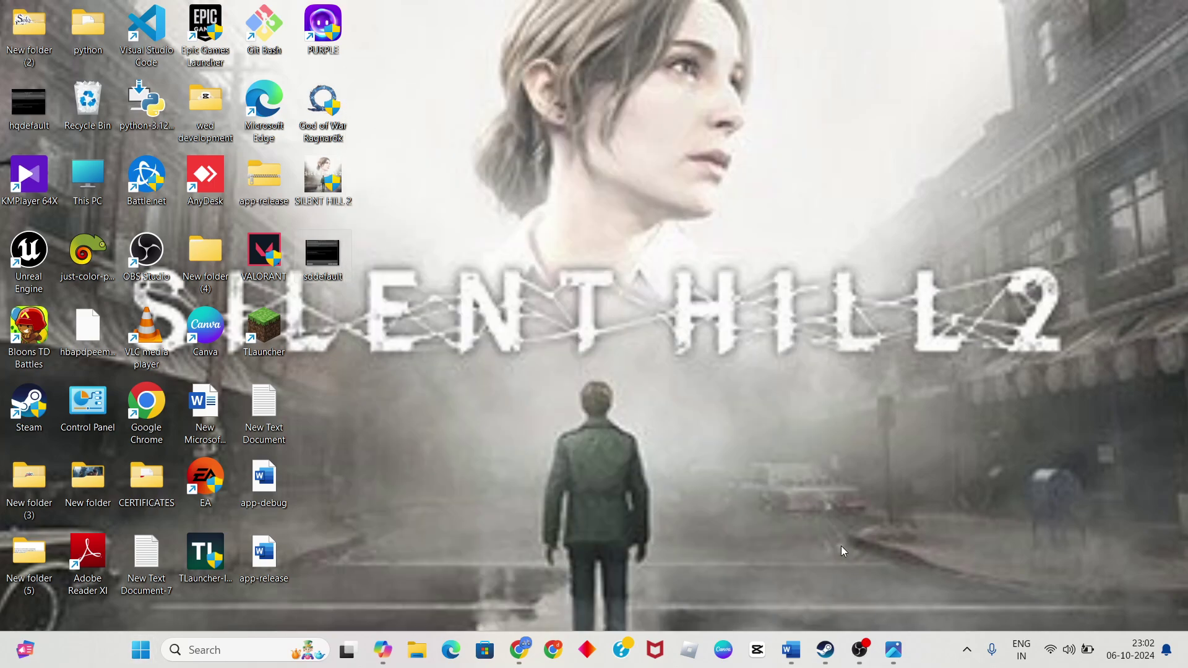
{"action": "left_click", "coordinate": [796, 661]}
Highlight step 2's heading 'Run as Administrator' and its explanation in green.
{"action": "scroll", "coordinate": [698, 457], "scroll_direction": "down", "scroll_amount": 3}
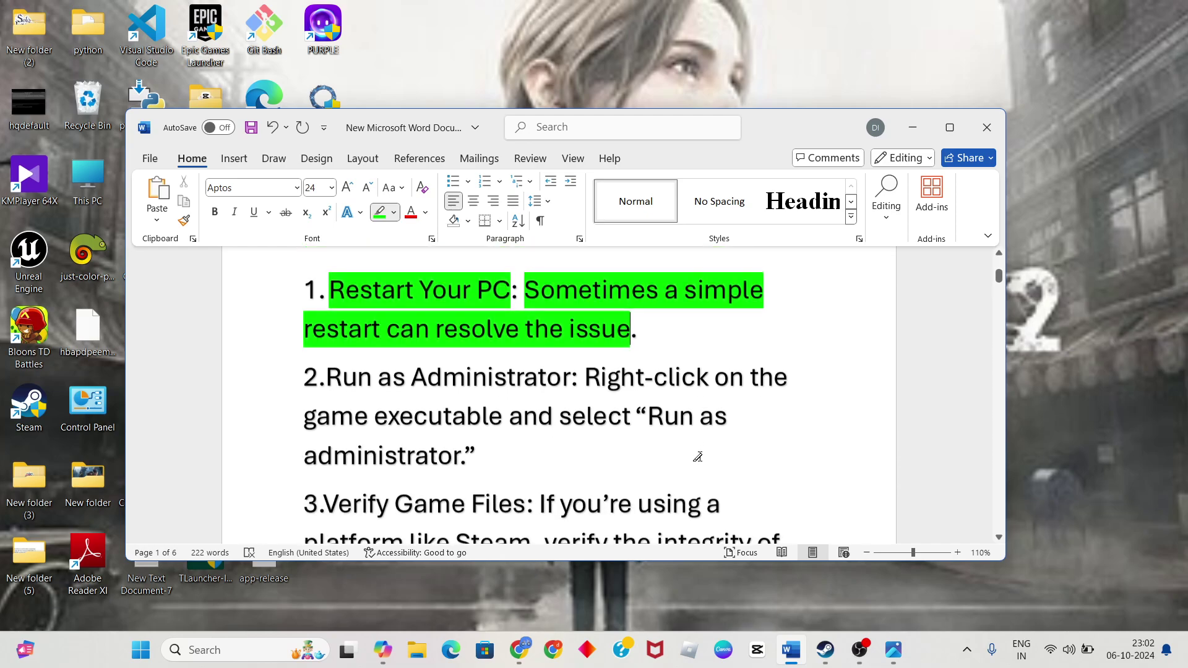
{"action": "left_click_drag", "start_coordinate": [328, 375], "coordinate": [570, 377]}
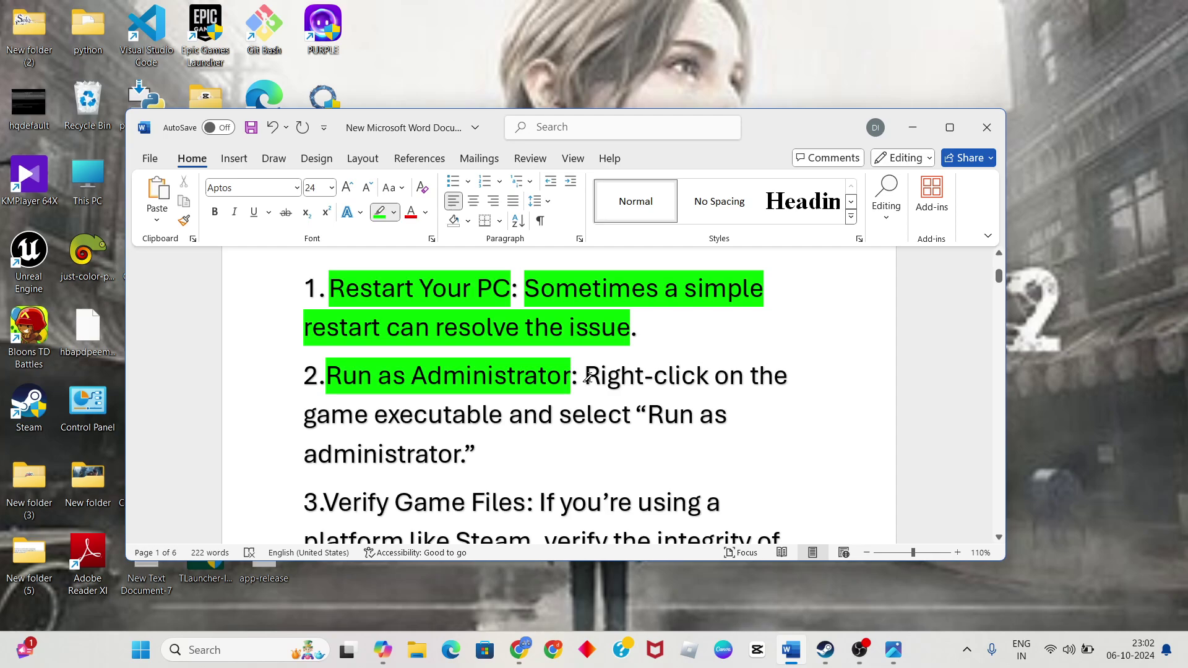
{"action": "mouse_move", "coordinate": [586, 377]}
{"action": "left_mouse_down"}
{"action": "mouse_move", "coordinate": [438, 421]}
{"action": "mouse_move", "coordinate": [598, 424]}
{"action": "mouse_move", "coordinate": [462, 451]}
{"action": "left_mouse_up"}
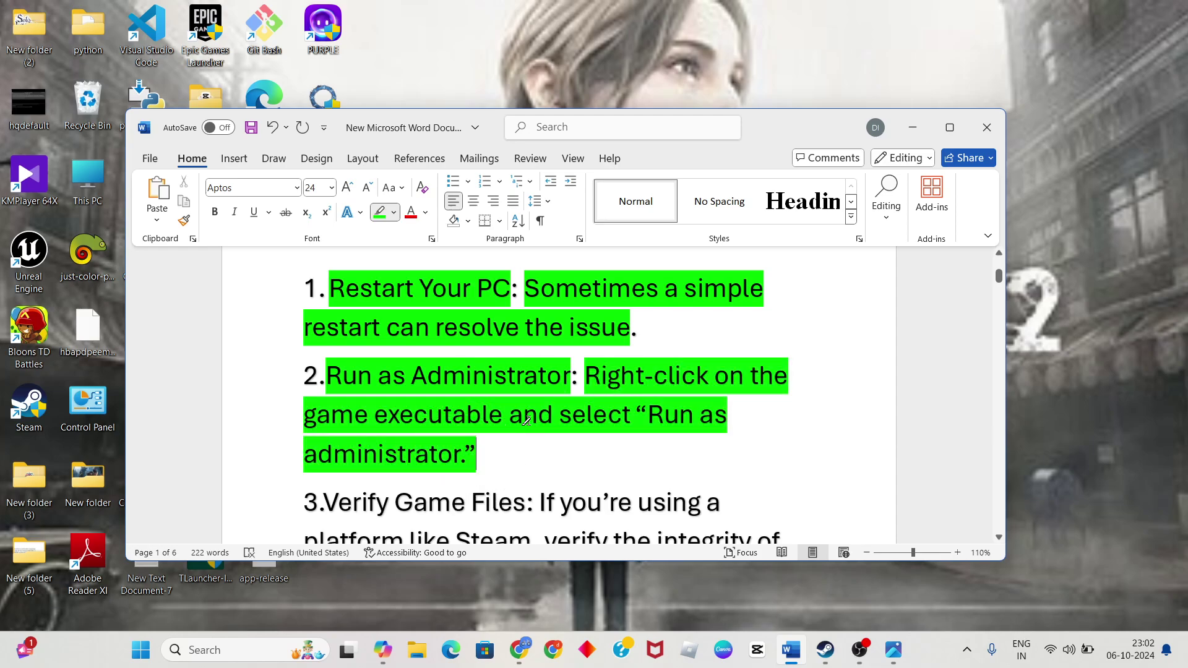
Launch the SILENT HILL 2 desktop shortcut as administrator, then return to Word.
{"action": "left_click", "coordinate": [912, 127]}
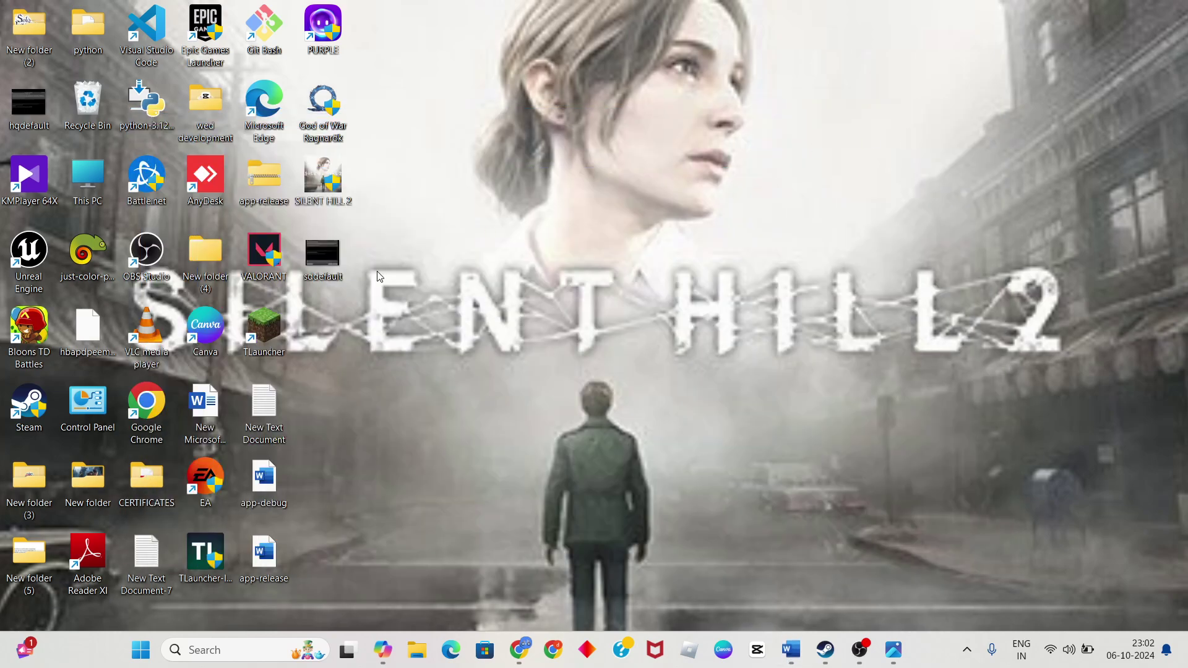
{"action": "right_click", "coordinate": [313, 190]}
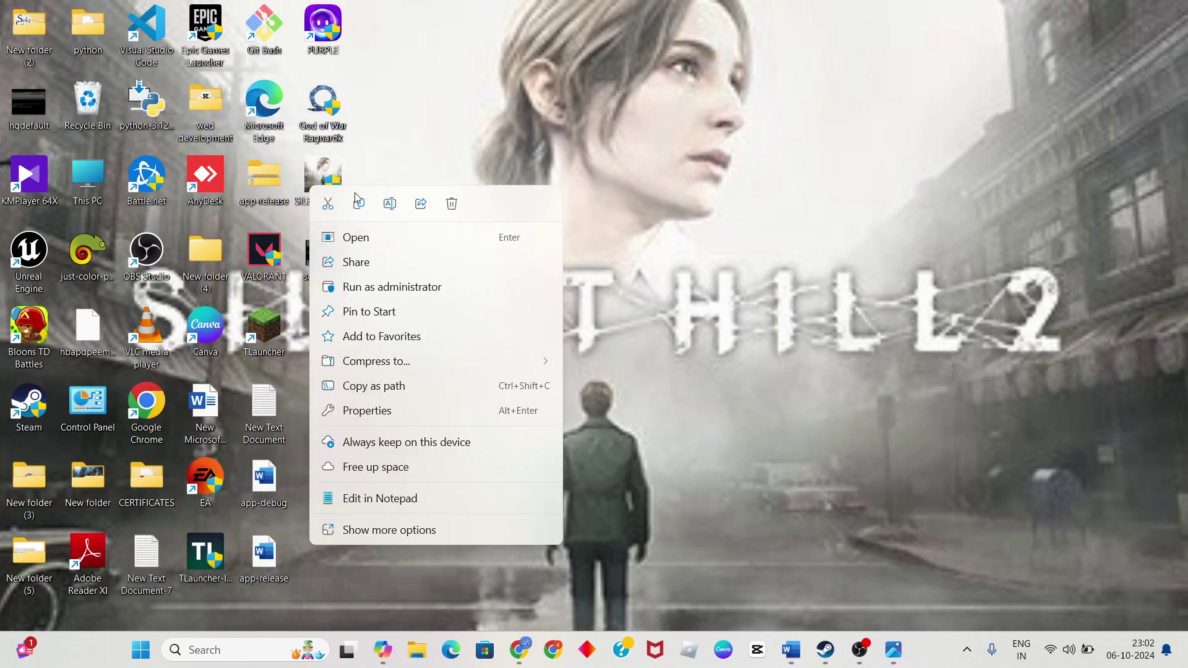
{"action": "left_click", "coordinate": [436, 289]}
{"action": "left_click", "coordinate": [792, 649]}
Highlight 'Verify Game Files' and its full description green, including the last letter, then minimize Word.
{"action": "scroll", "coordinate": [447, 391], "scroll_direction": "down", "scroll_amount": 3}
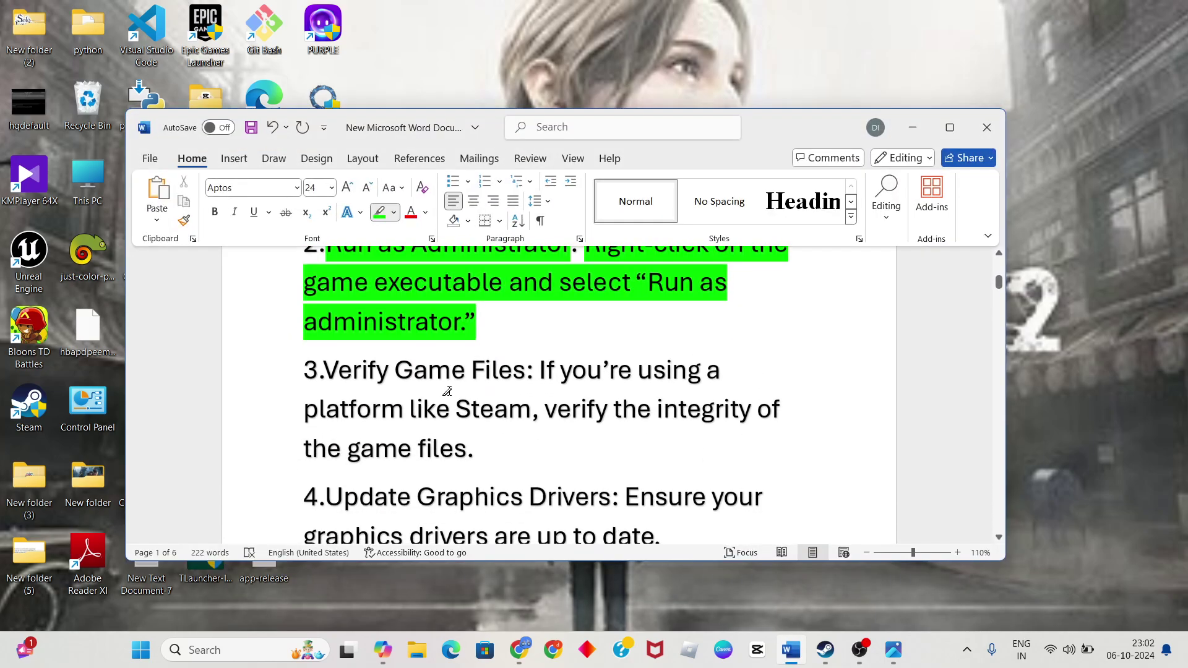
{"action": "left_click_drag", "start_coordinate": [326, 370], "coordinate": [524, 372]}
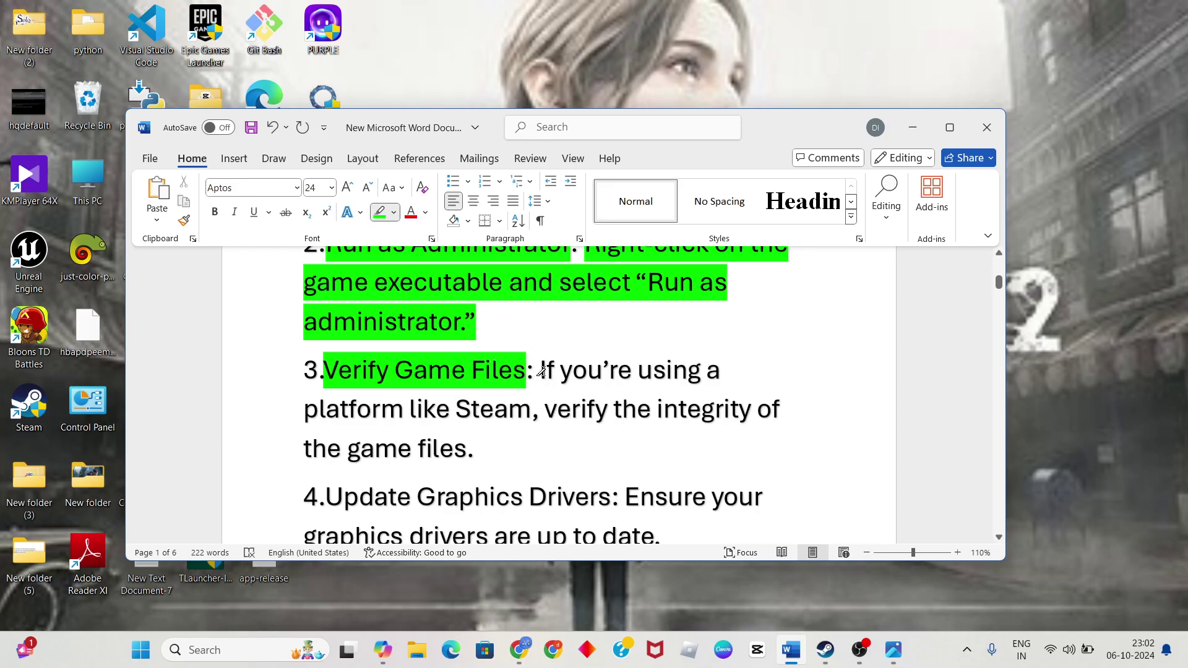
{"action": "mouse_move", "coordinate": [541, 370]}
{"action": "left_mouse_down"}
{"action": "mouse_move", "coordinate": [459, 413]}
{"action": "mouse_move", "coordinate": [507, 413]}
{"action": "mouse_move", "coordinate": [450, 443]}
{"action": "mouse_move", "coordinate": [481, 470]}
{"action": "left_mouse_up"}
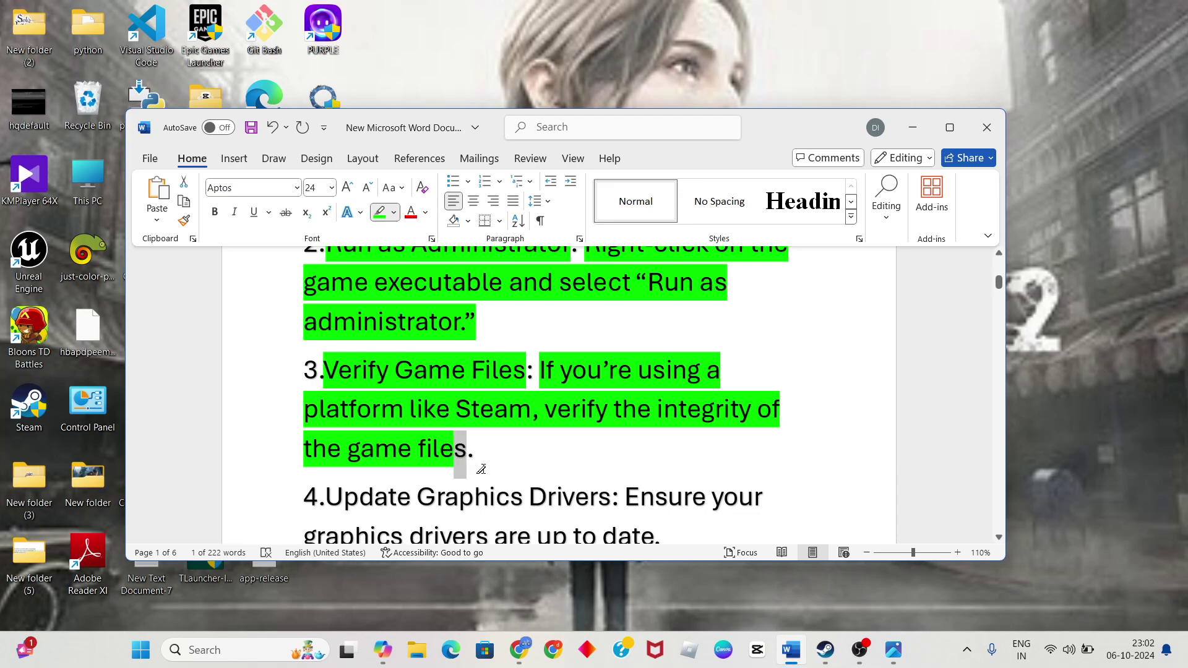
{"action": "left_click", "coordinate": [380, 216]}
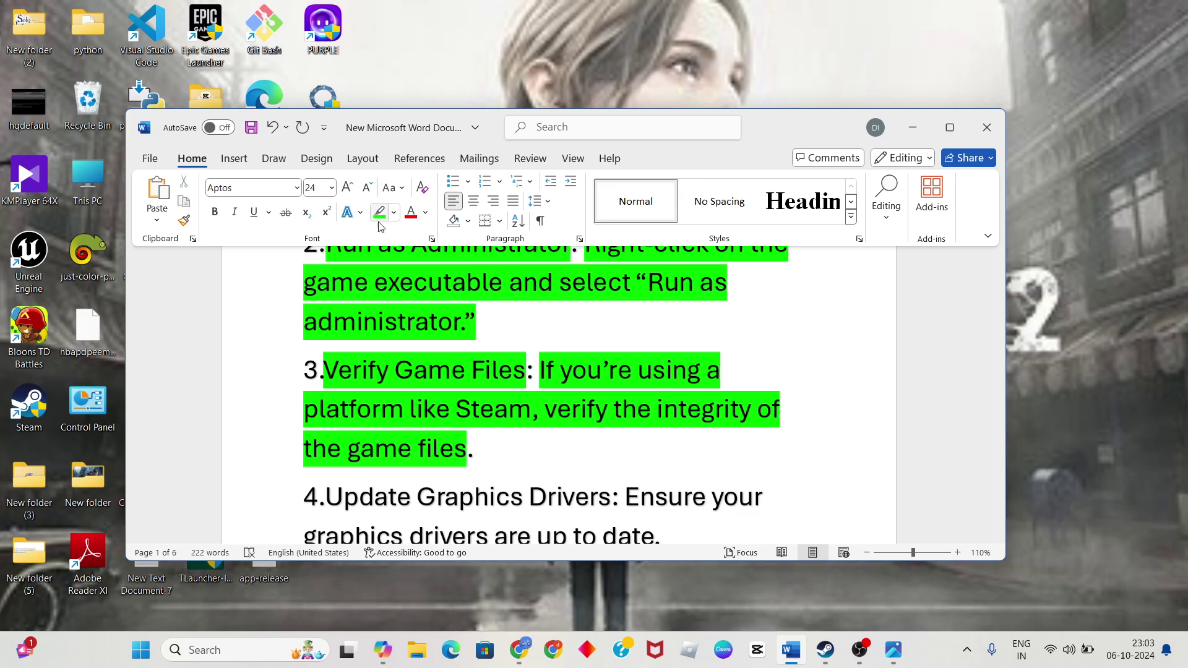
{"action": "mouse_move", "coordinate": [557, 389]}
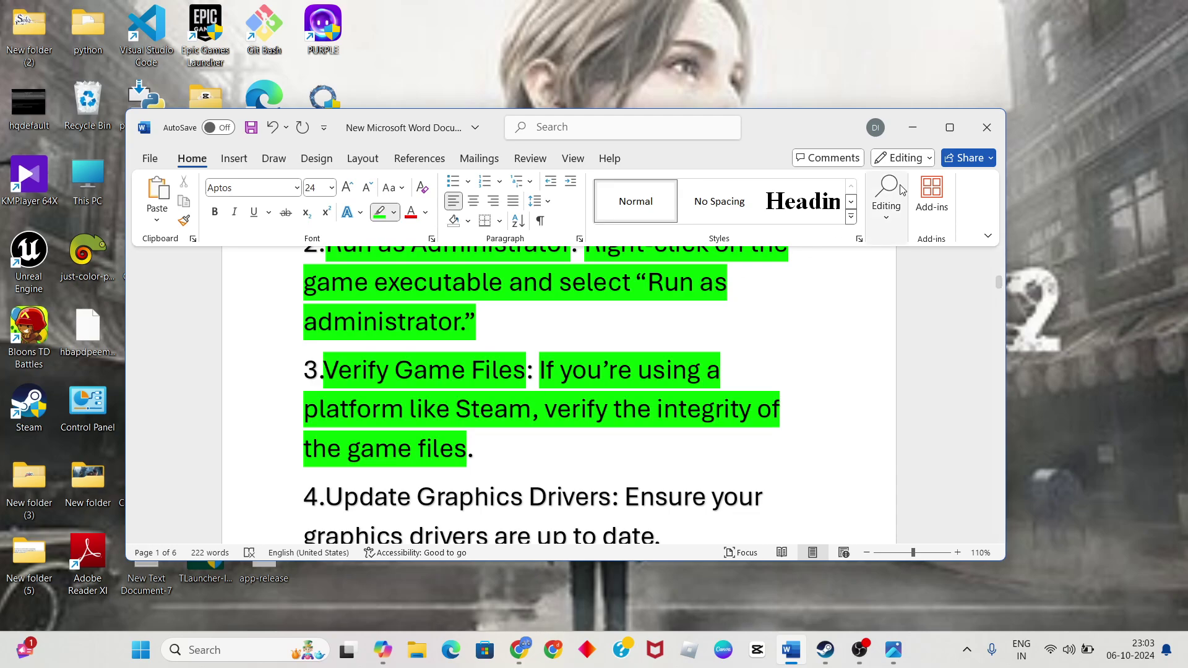
{"action": "left_click", "coordinate": [912, 127]}
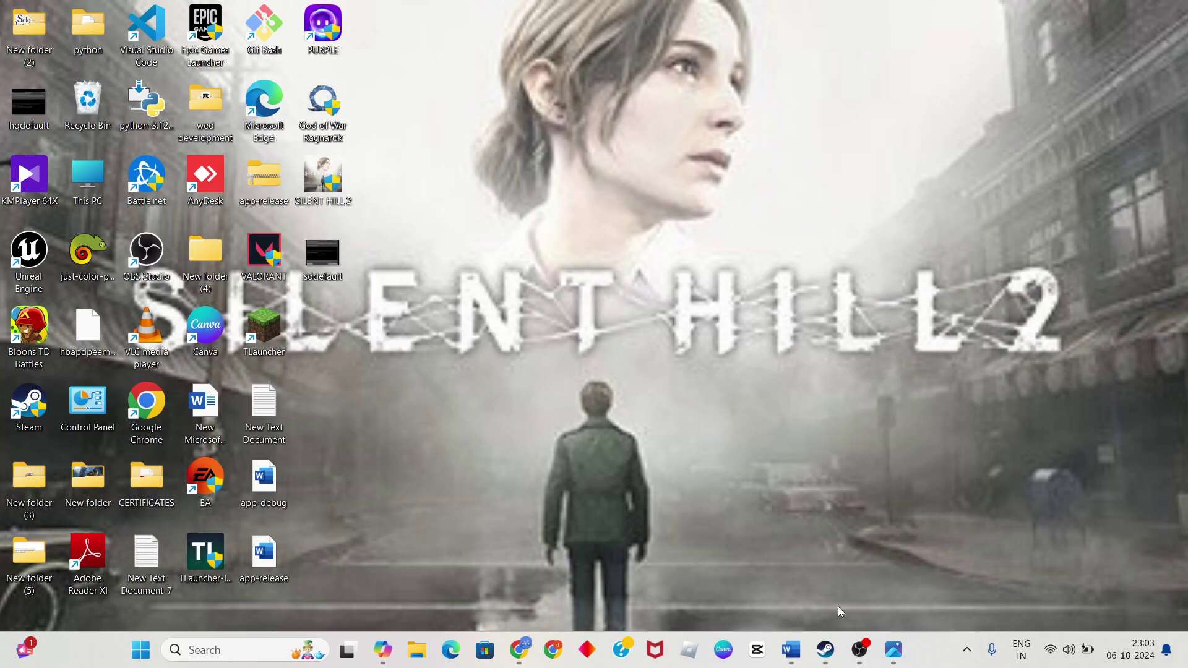
Verify all 1068 Bloons TD Battles game files in Steam's Installed Files properties, then minimize Steam.
{"action": "left_click", "coordinate": [826, 650]}
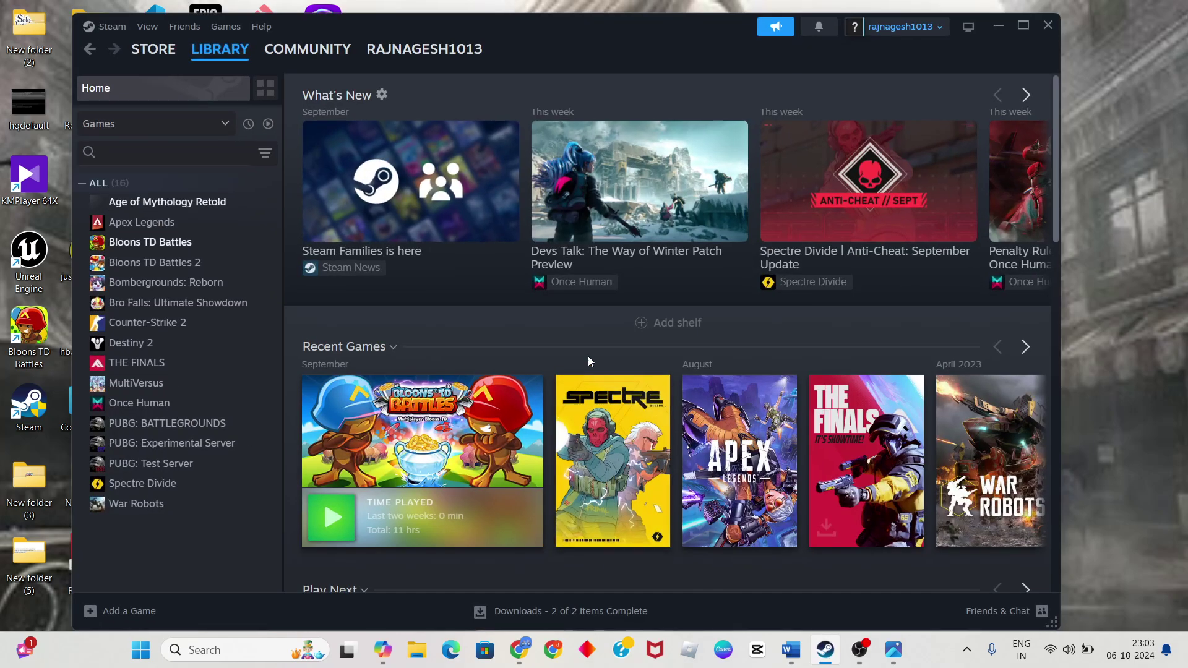
{"action": "right_click", "coordinate": [195, 244]}
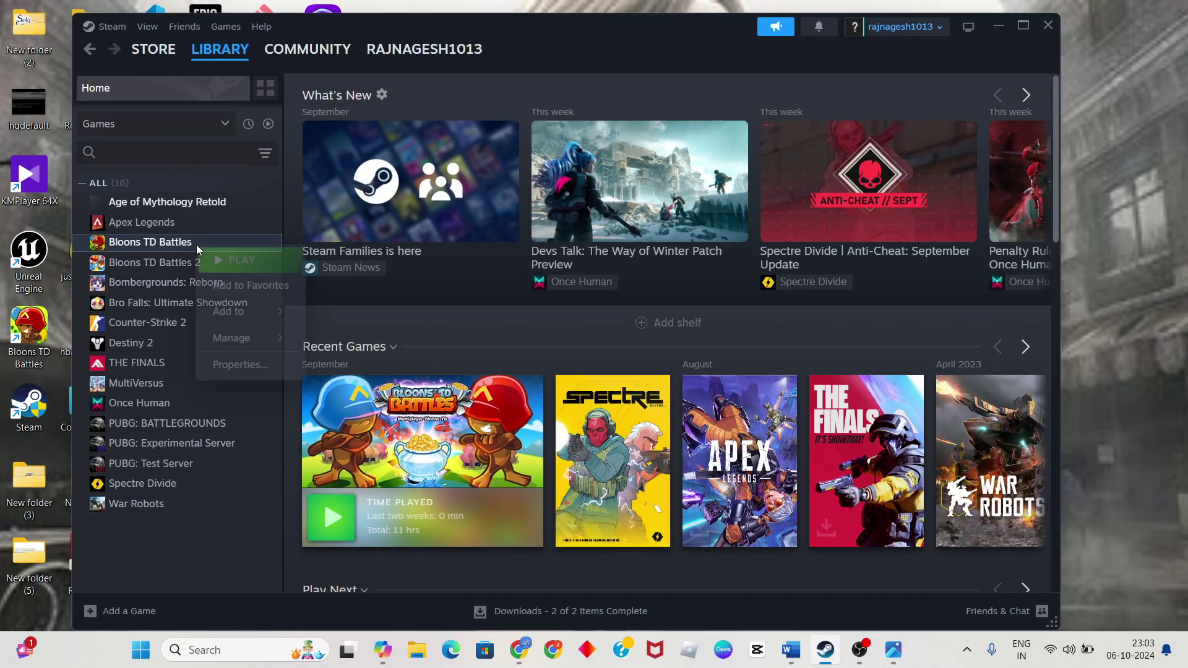
{"action": "left_click", "coordinate": [255, 364]}
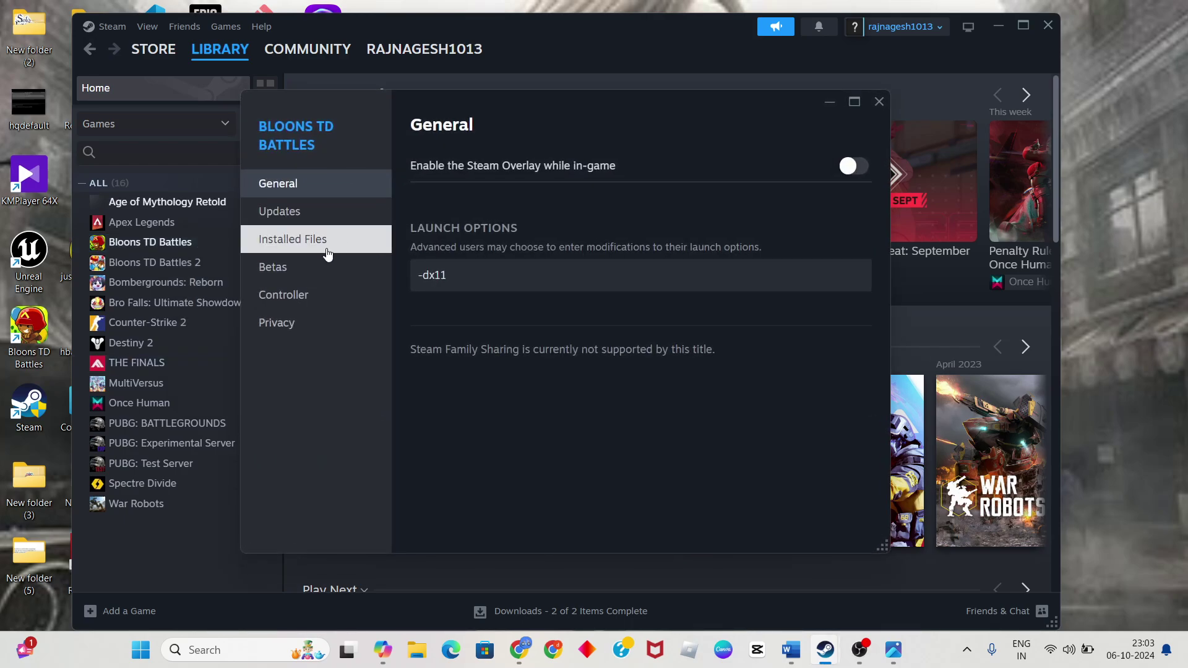
{"action": "left_click", "coordinate": [328, 245]}
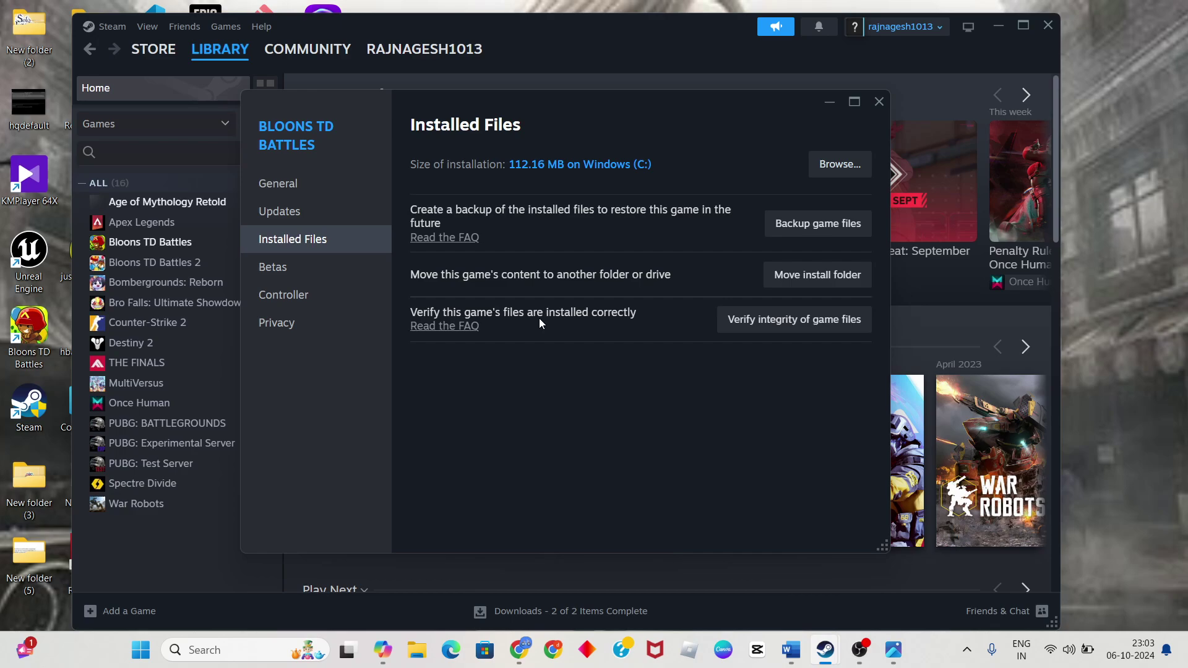
{"action": "left_click", "coordinate": [742, 328]}
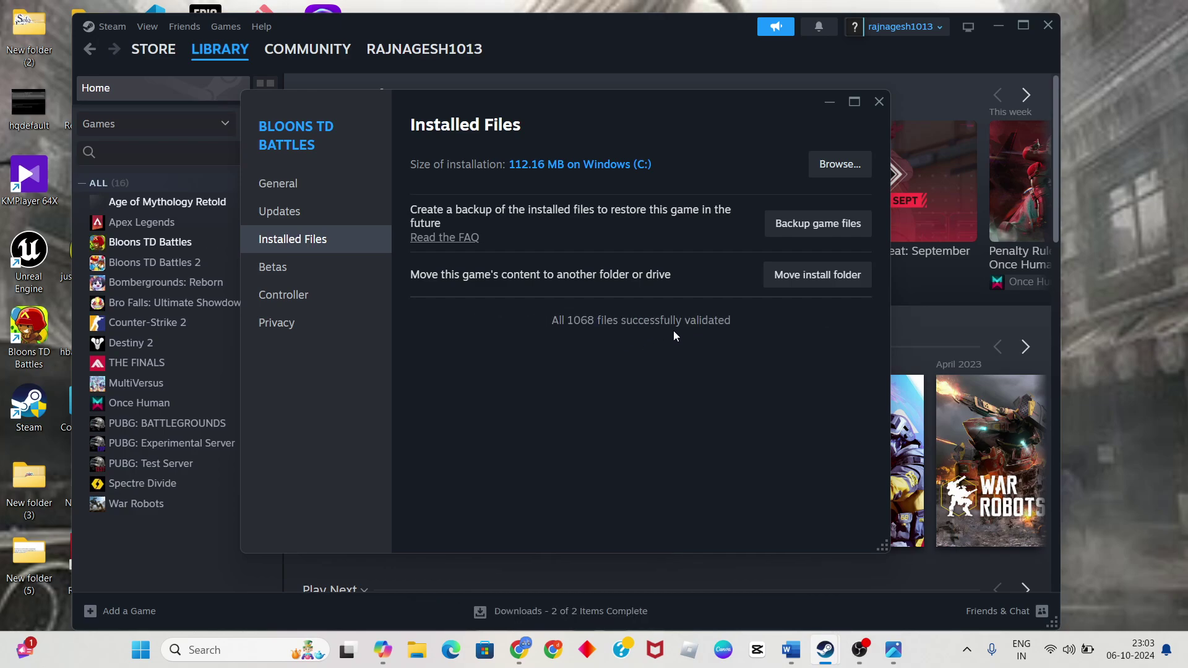
{"action": "left_click", "coordinate": [874, 103]}
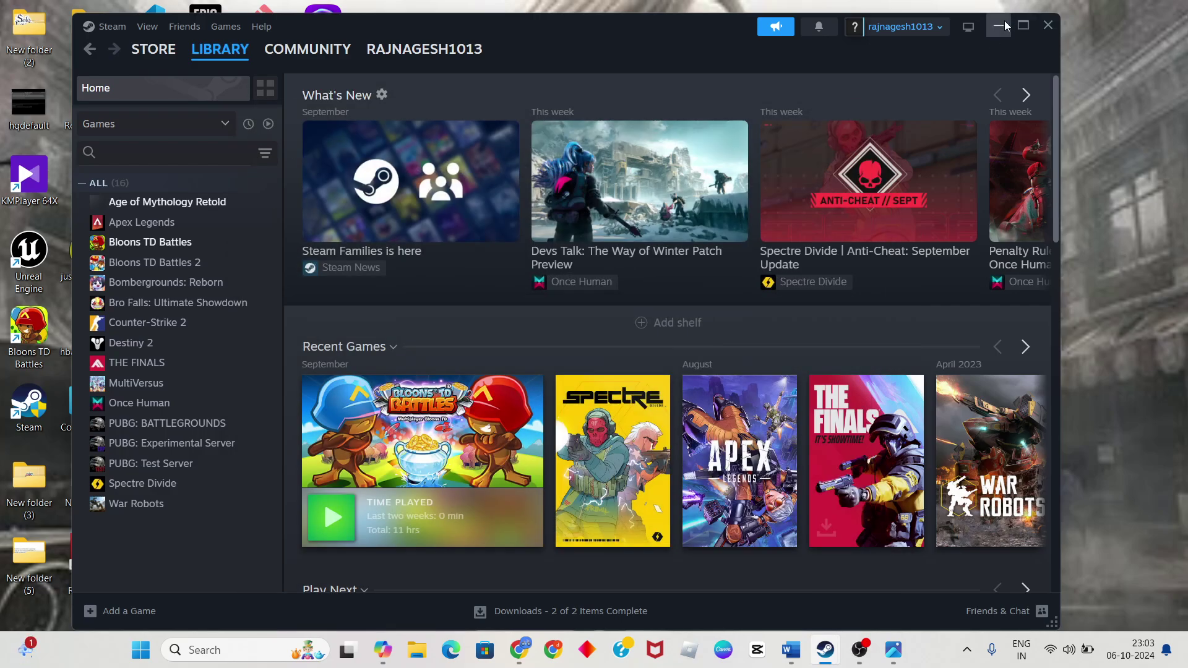
{"action": "left_click", "coordinate": [998, 26]}
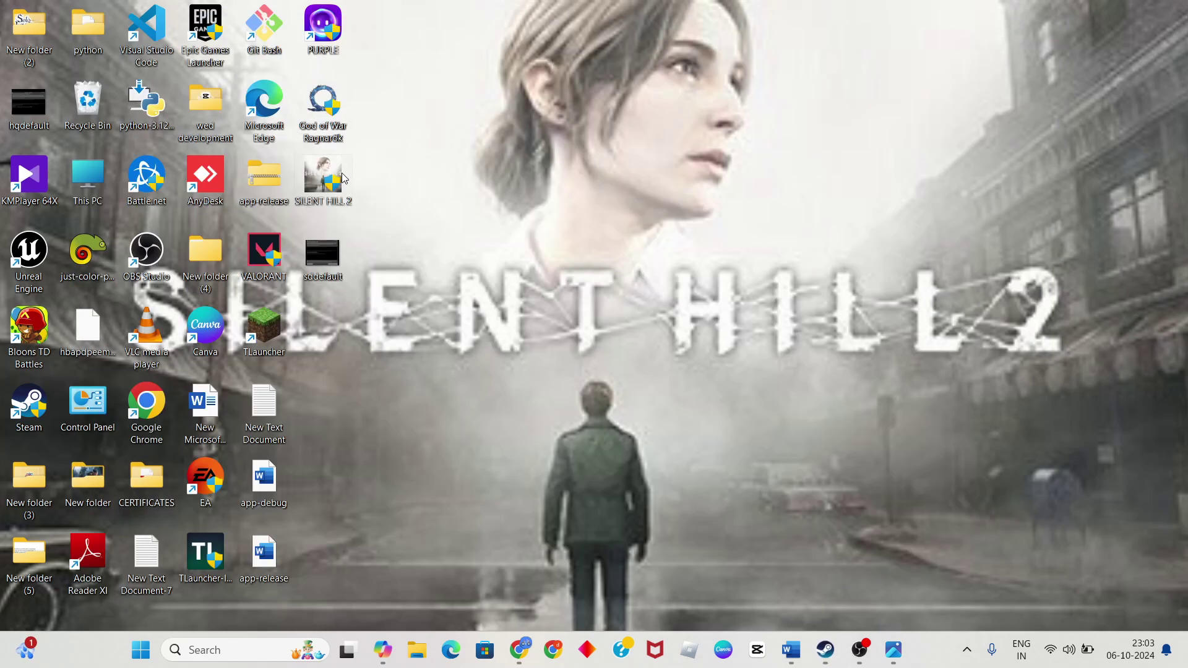
Highlight step 4 'Update Graphics Drivers' and its text green, then minimize the guide.
{"action": "left_click", "coordinate": [793, 657]}
{"action": "scroll", "coordinate": [460, 401], "scroll_direction": "down", "scroll_amount": 2}
{"action": "scroll", "coordinate": [461, 401], "scroll_direction": "down", "scroll_amount": 2}
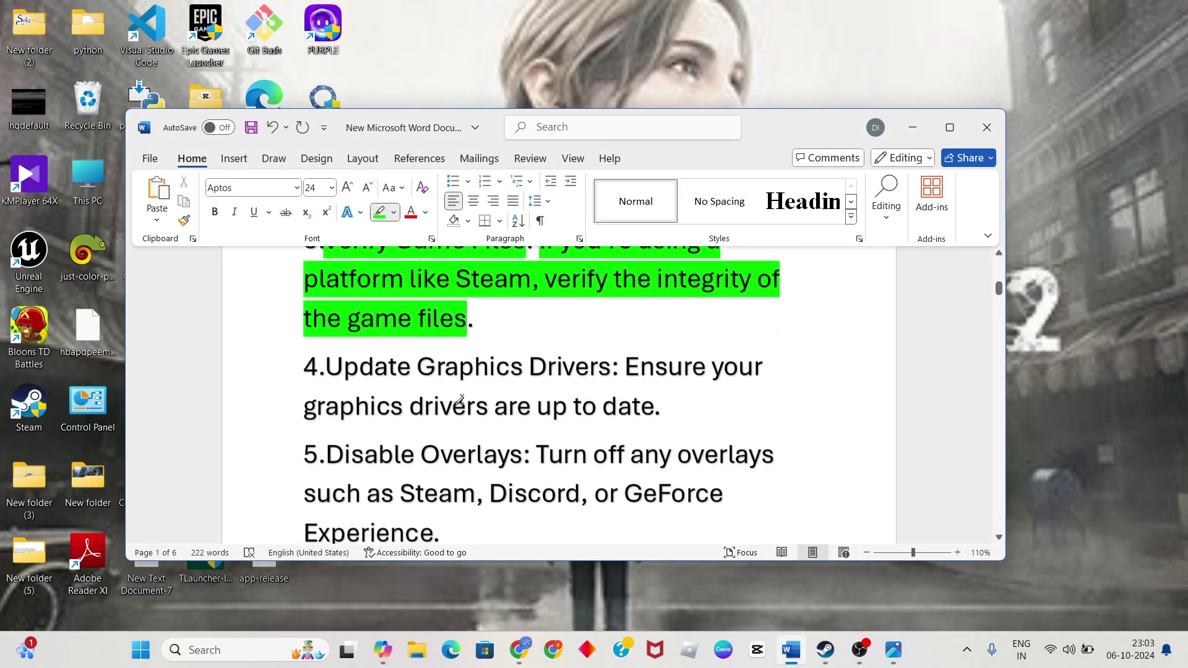
{"action": "mouse_move", "coordinate": [327, 365]}
{"action": "left_mouse_down"}
{"action": "mouse_move", "coordinate": [610, 369]}
{"action": "mouse_move", "coordinate": [570, 404]}
{"action": "mouse_move", "coordinate": [645, 405]}
{"action": "left_mouse_up"}
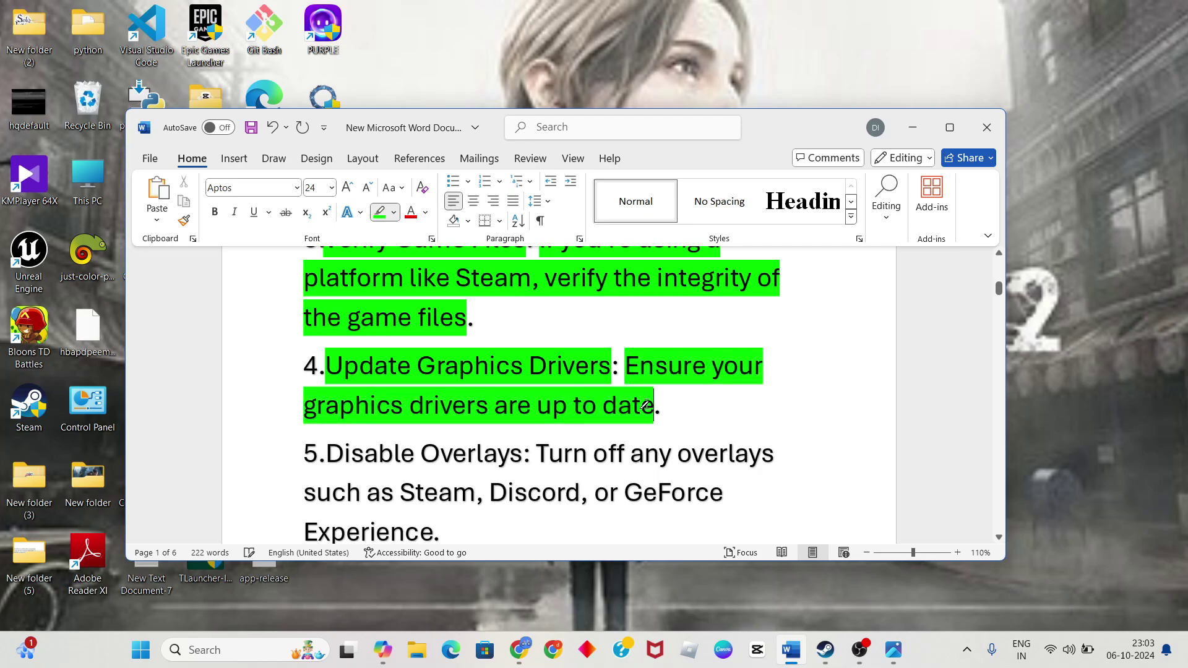
{"action": "left_click", "coordinate": [912, 127]}
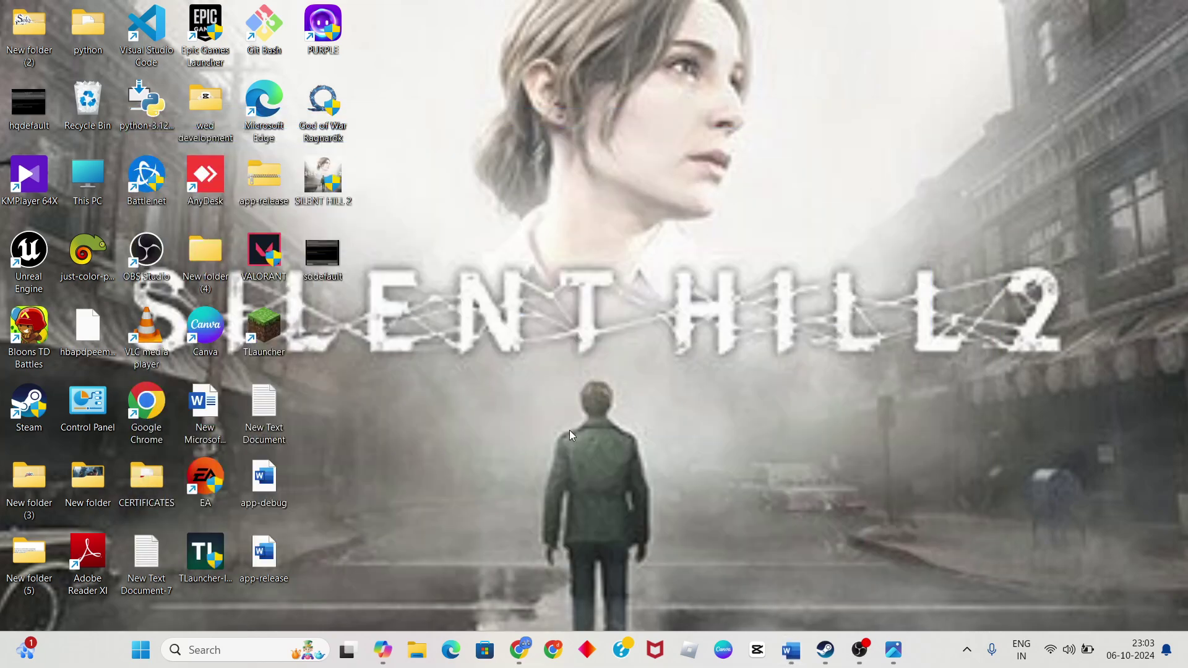
Open Device Manager via 'dev' search and auto-search drivers for the NVIDIA GeForce RTX 3050 Laptop GPU.
{"action": "left_click", "coordinate": [253, 649]}
{"action": "type", "text": "de"}
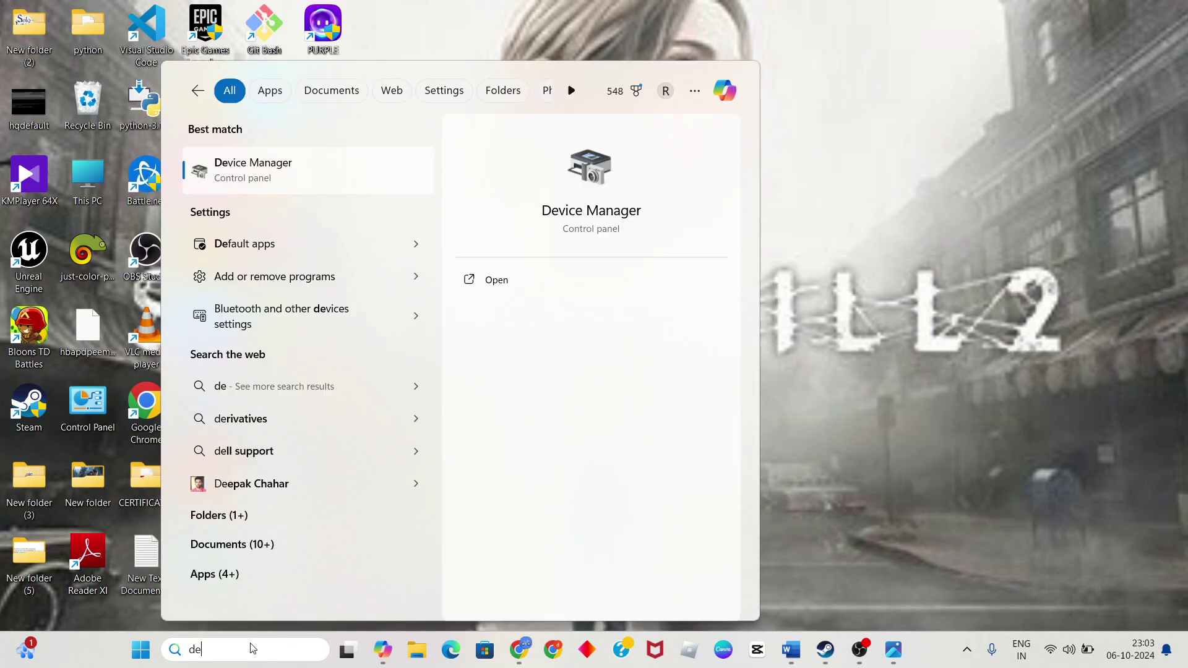
{"action": "type", "text": "v"}
{"action": "key", "text": "Return"}
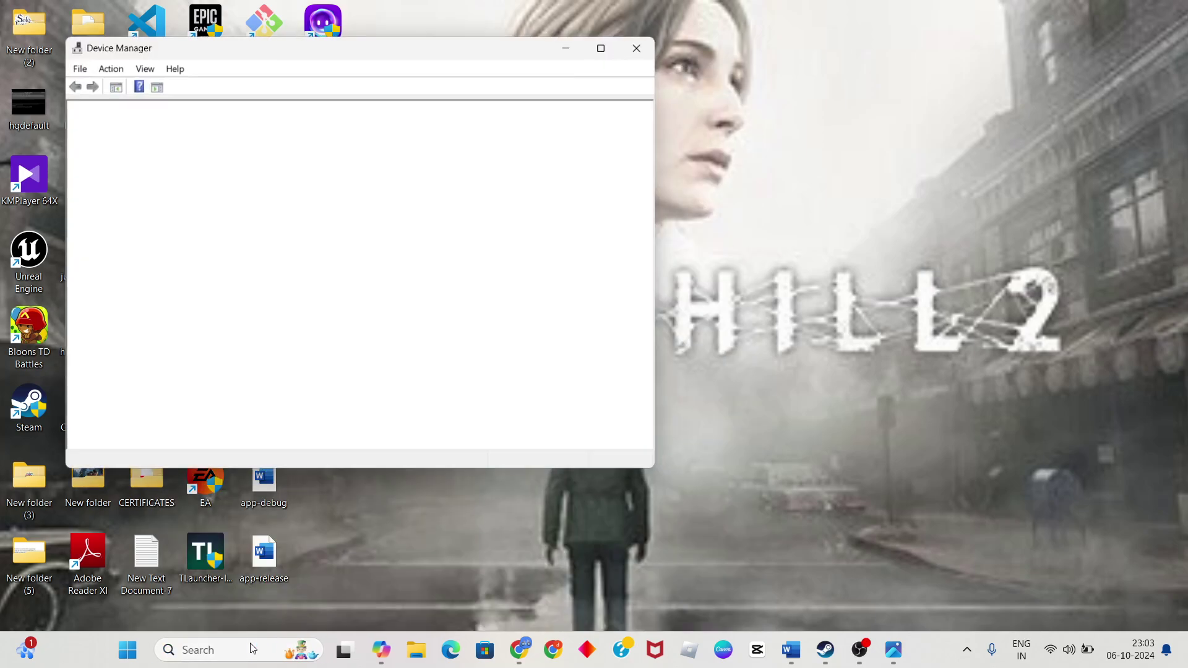
{"action": "left_click", "coordinate": [144, 218]}
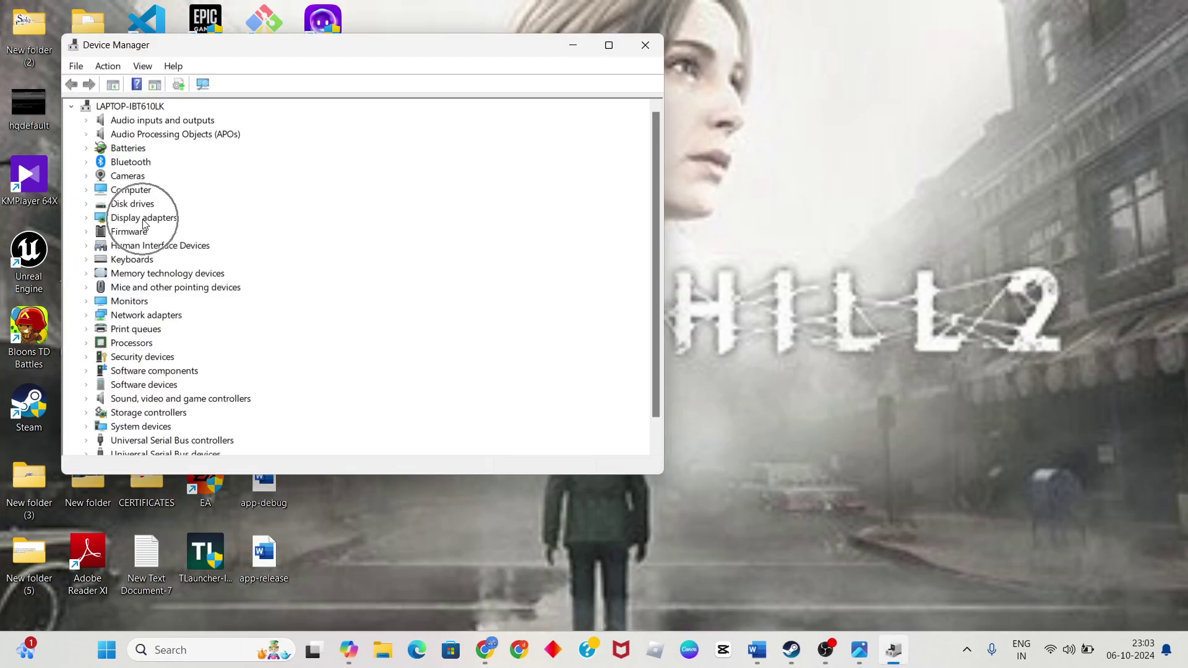
{"action": "double_click", "coordinate": [143, 221]}
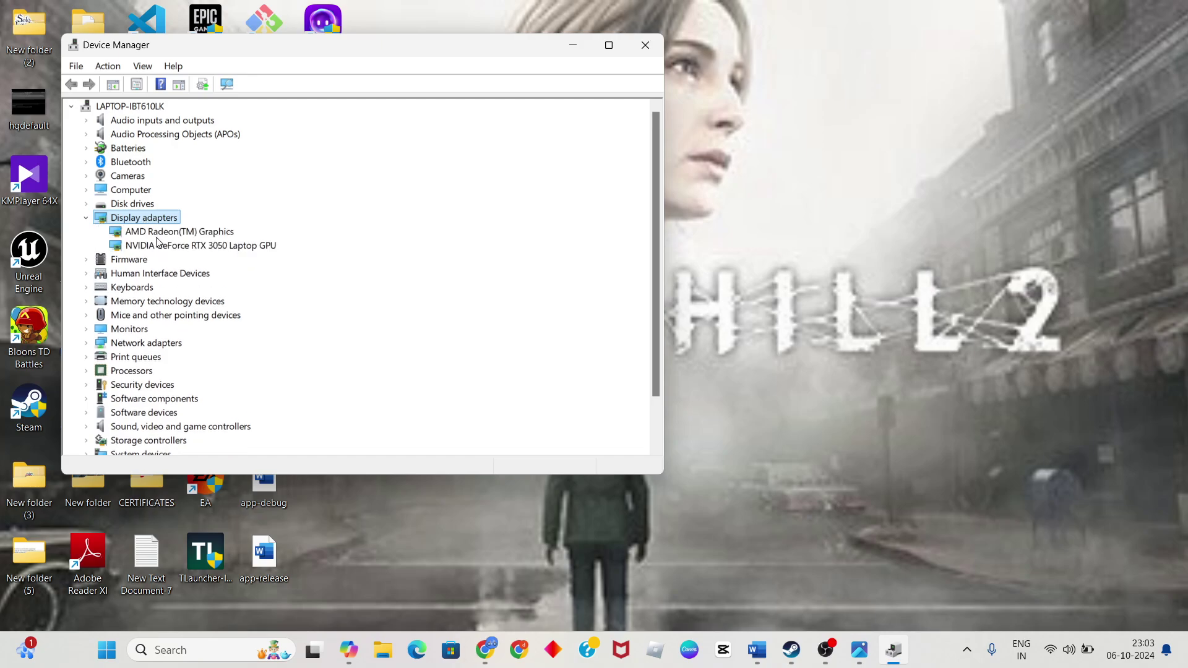
{"action": "right_click", "coordinate": [164, 245]}
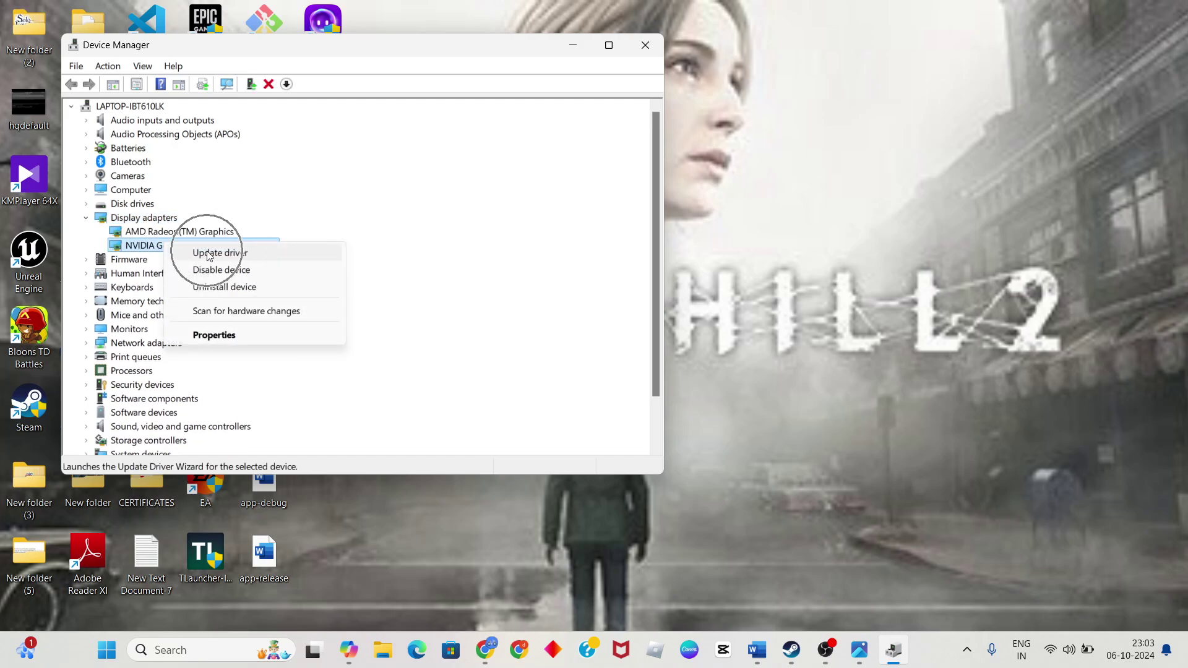
{"action": "left_click", "coordinate": [208, 254]}
{"action": "left_click", "coordinate": [262, 234]}
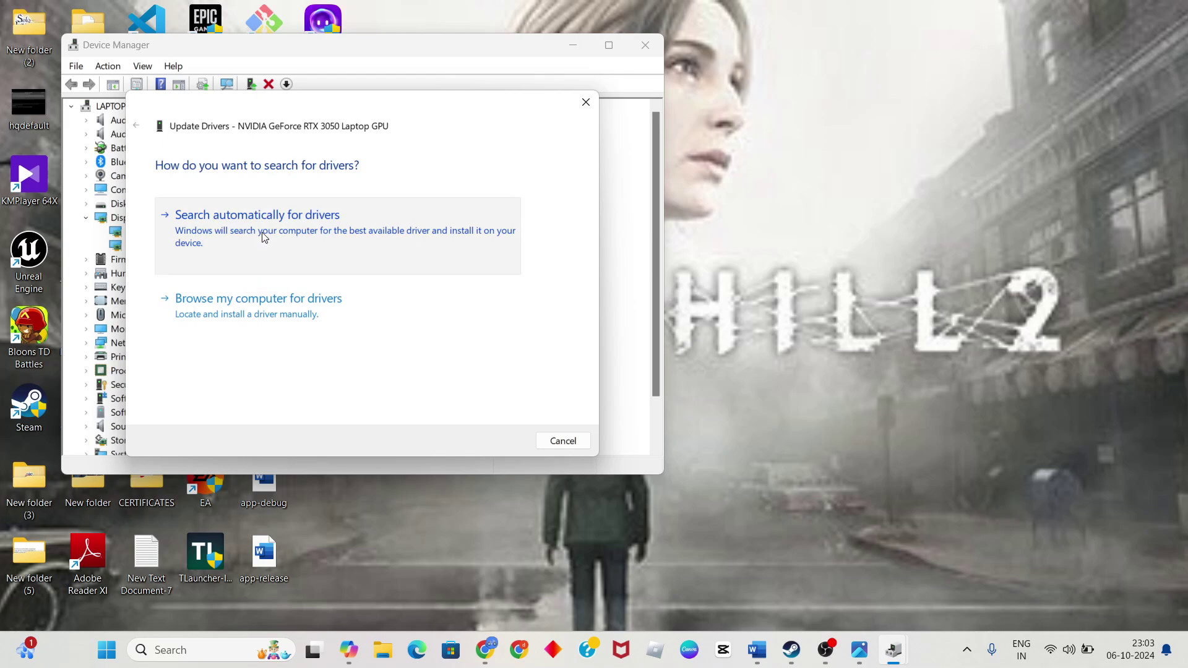
{"action": "left_click", "coordinate": [262, 235]}
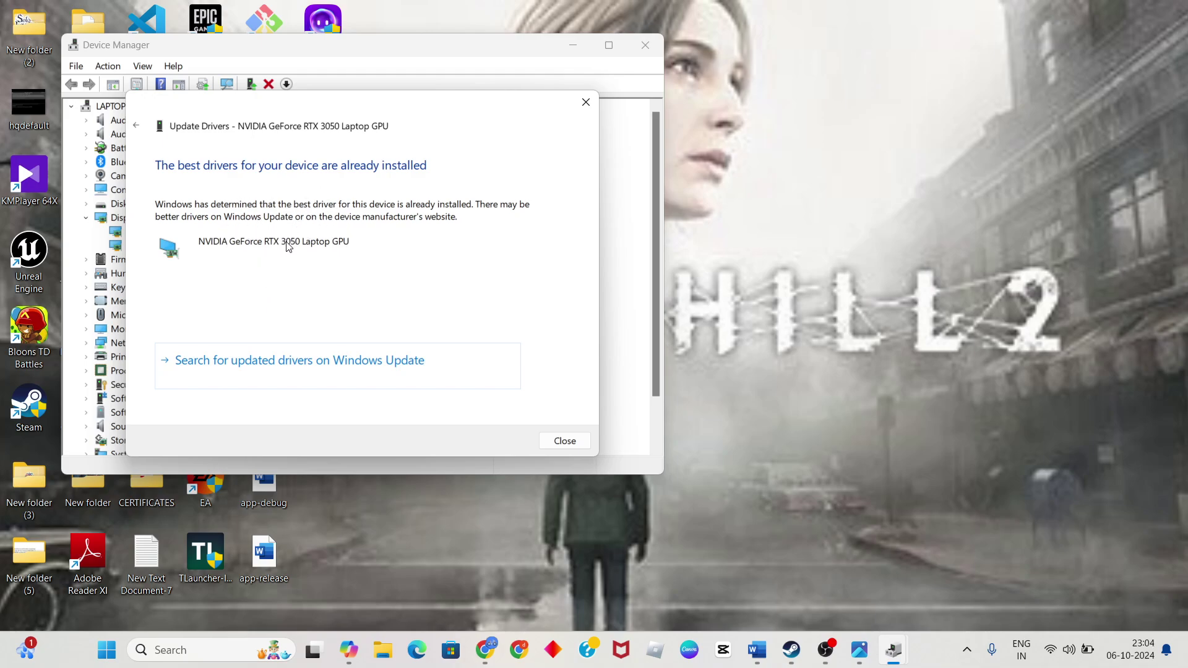
Try resuming the paused Windows Update, then close Settings and Device Manager.
{"action": "left_click", "coordinate": [343, 365]}
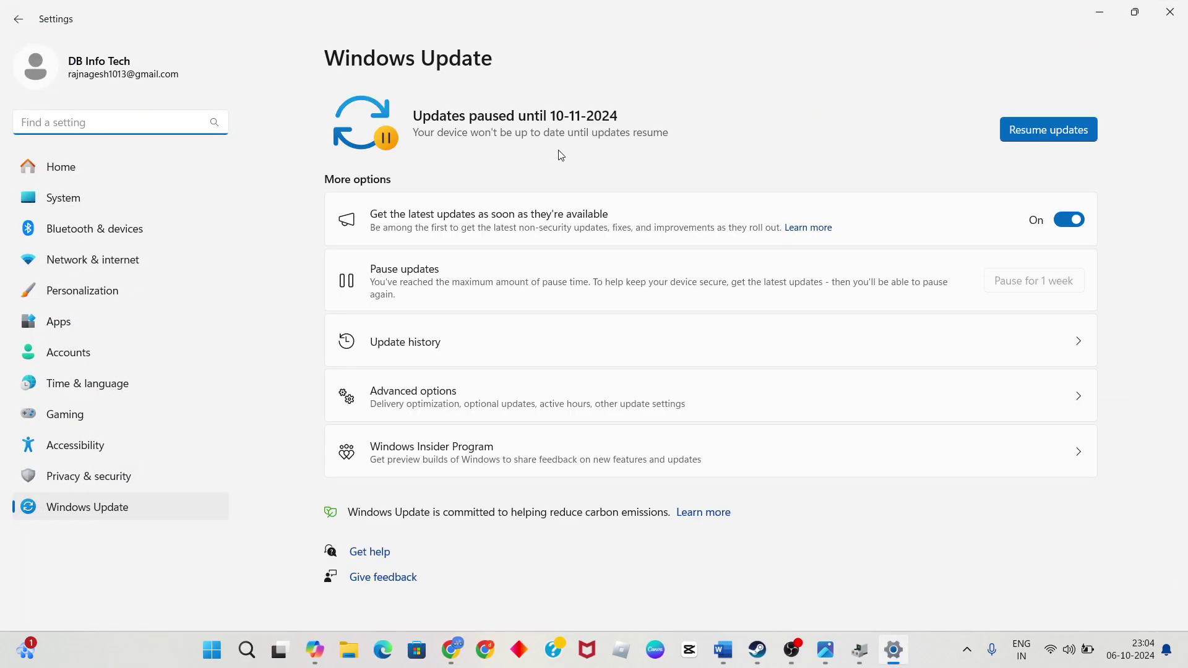
{"action": "left_click", "coordinate": [1032, 132]}
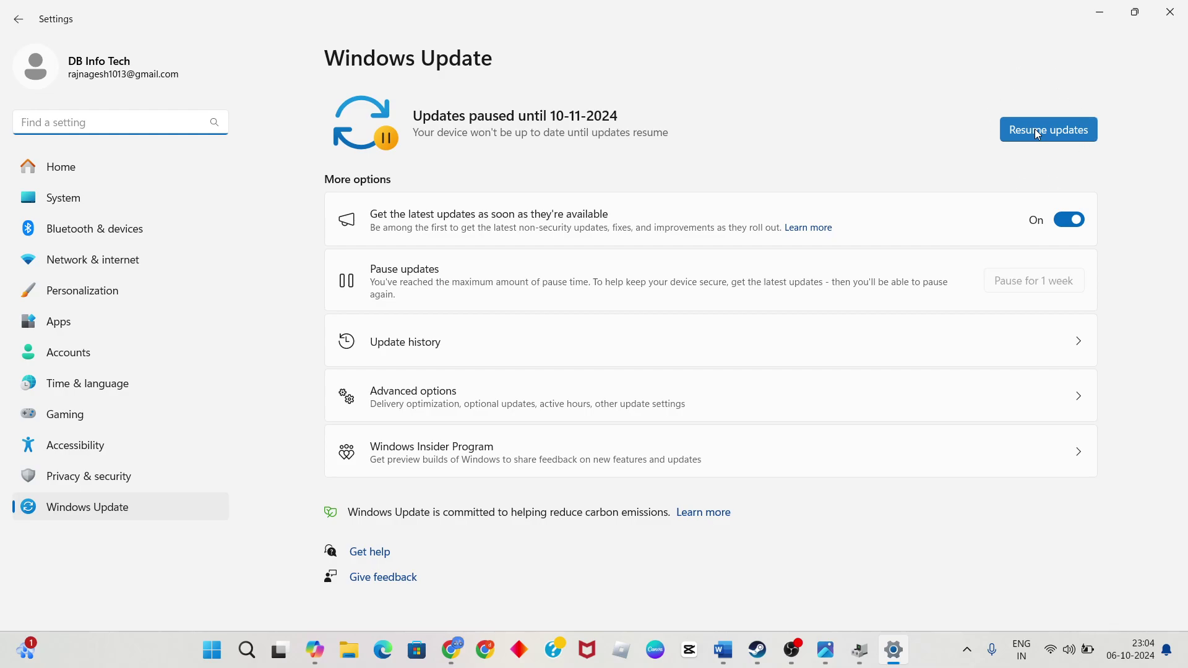
{"action": "left_click", "coordinate": [1039, 134]}
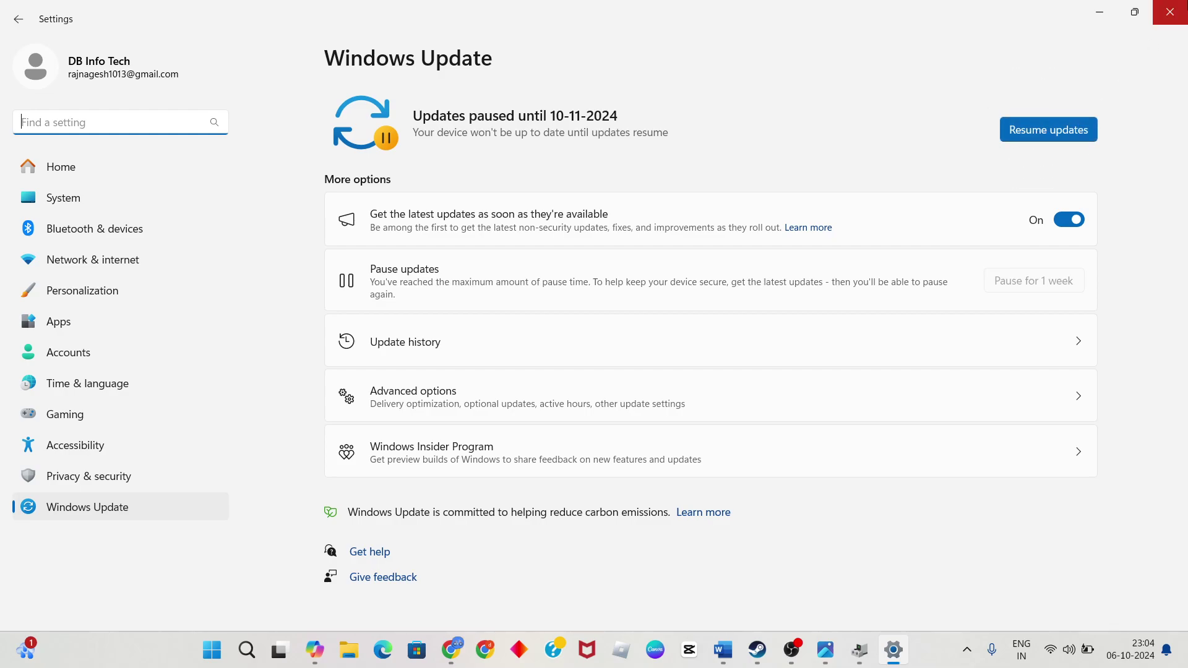
{"action": "left_click", "coordinate": [1170, 12]}
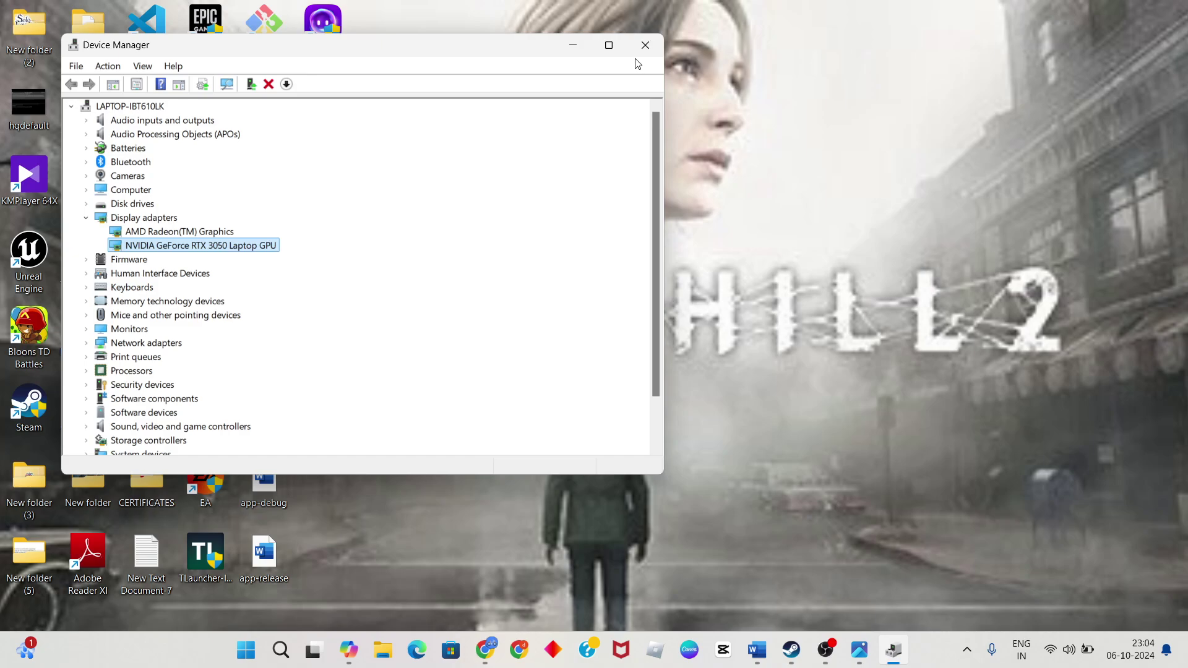
{"action": "left_click", "coordinate": [649, 42]}
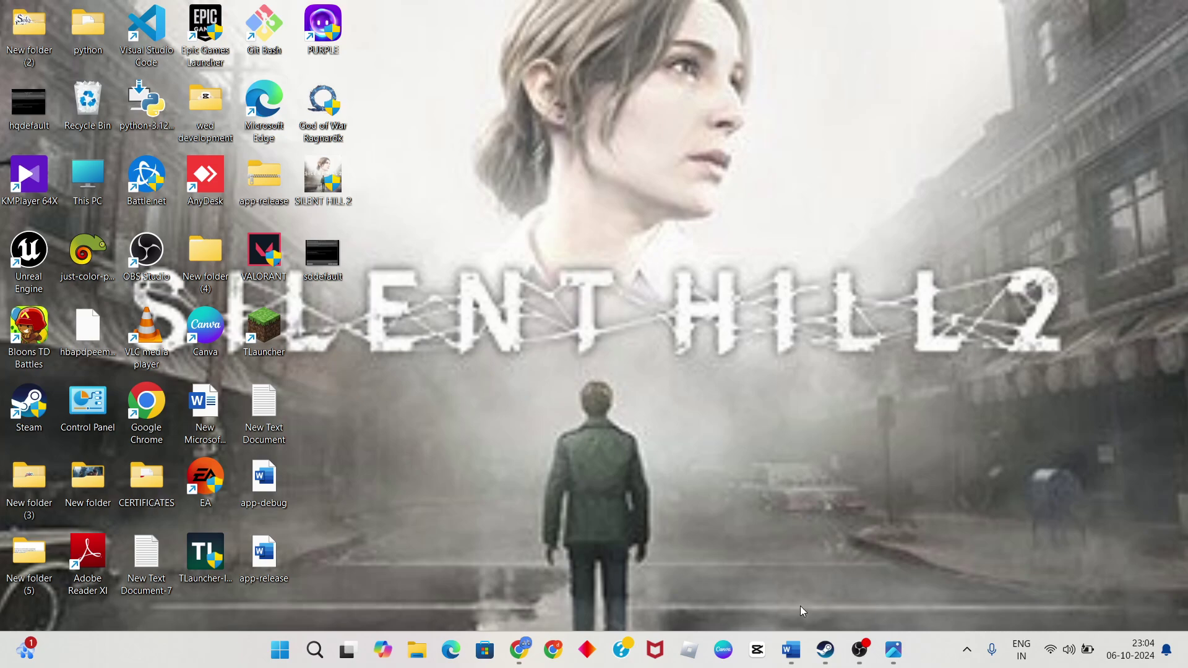
Highlight step 5 'Disable Overlays' and its sentence through 'Experience' green, then minimize the guide.
{"action": "left_click", "coordinate": [792, 661]}
{"action": "scroll", "coordinate": [703, 456], "scroll_direction": "down", "scroll_amount": 2}
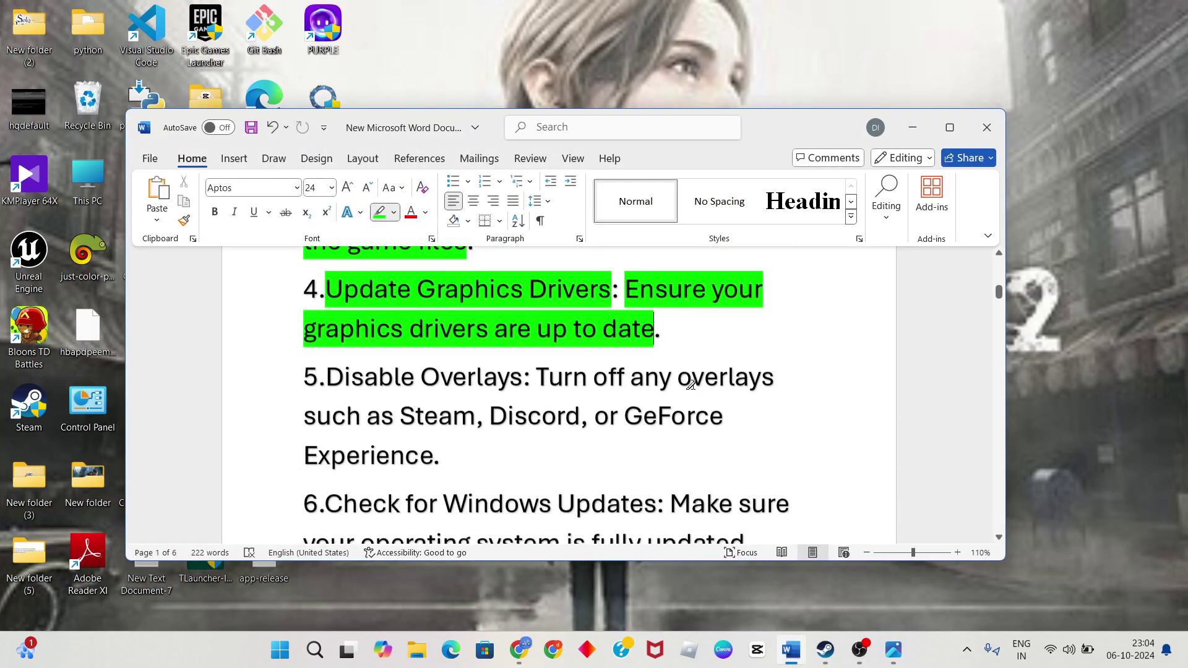
{"action": "left_click_drag", "start_coordinate": [328, 370], "coordinate": [753, 376]}
{"action": "mouse_move", "coordinate": [665, 386]}
{"action": "left_mouse_down"}
{"action": "mouse_move", "coordinate": [465, 402]}
{"action": "mouse_move", "coordinate": [680, 405]}
{"action": "mouse_move", "coordinate": [431, 455]}
{"action": "left_mouse_up"}
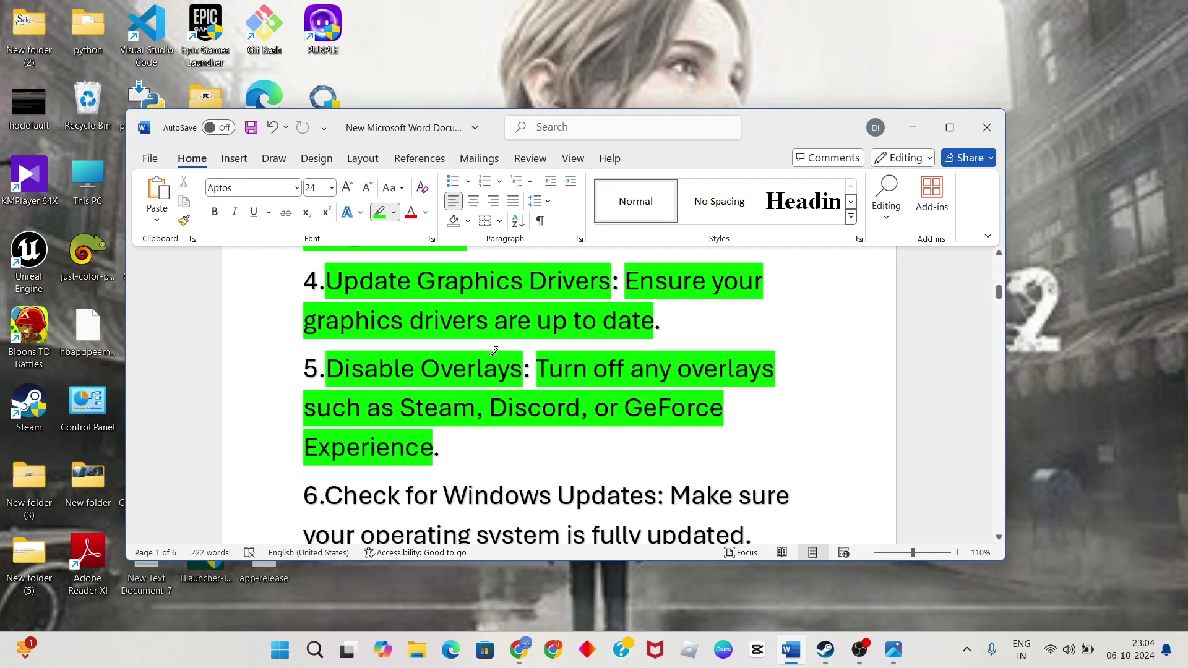
{"action": "left_click", "coordinate": [547, 415]}
{"action": "left_click", "coordinate": [419, 454]}
{"action": "left_click", "coordinate": [913, 128]}
Leave 'Enable the Steam Overlay' off in Bloons TD Battles' General properties, then minimize Steam.
{"action": "left_click", "coordinate": [823, 651]}
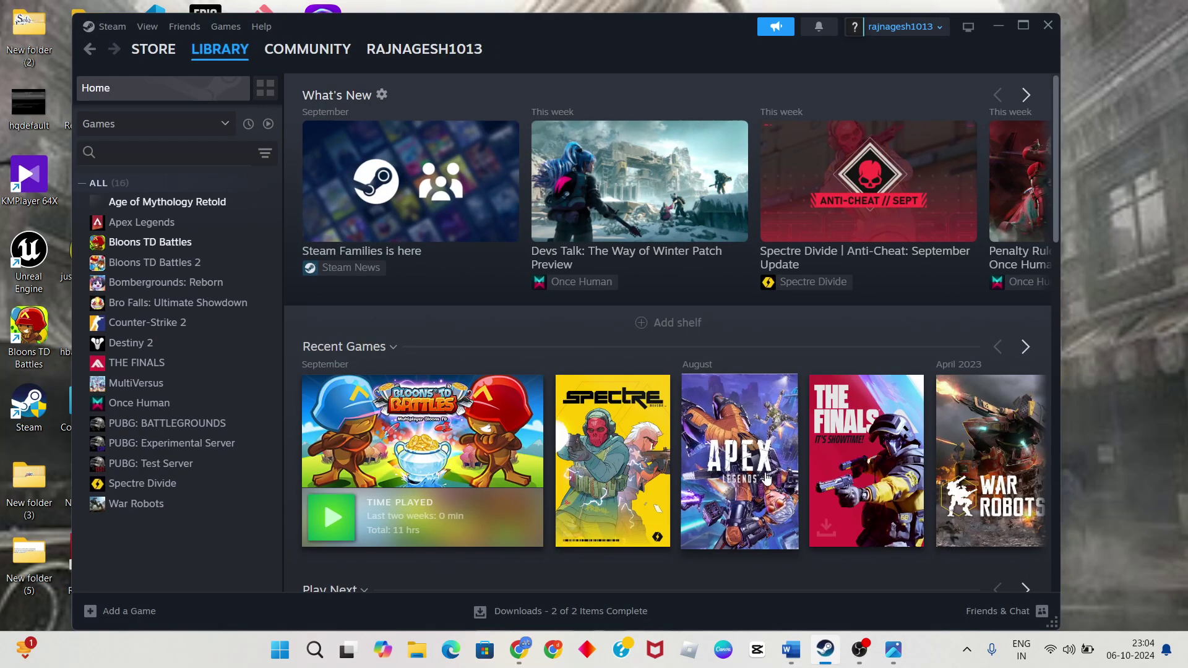
{"action": "right_click", "coordinate": [174, 247]}
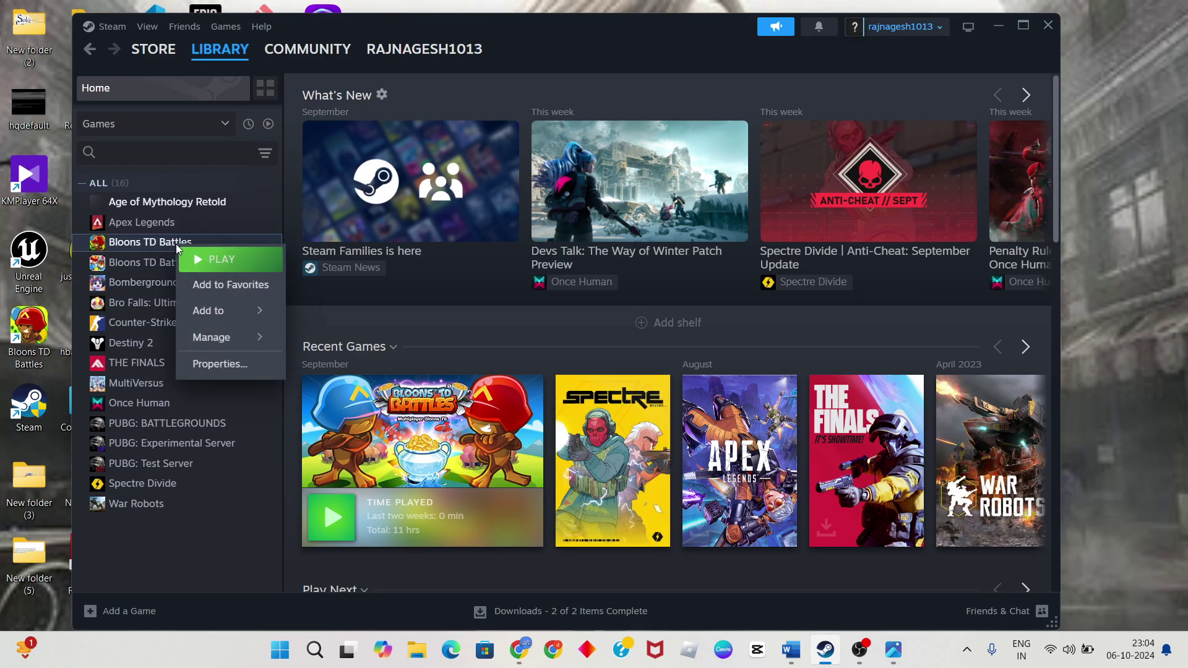
{"action": "left_click", "coordinate": [233, 366]}
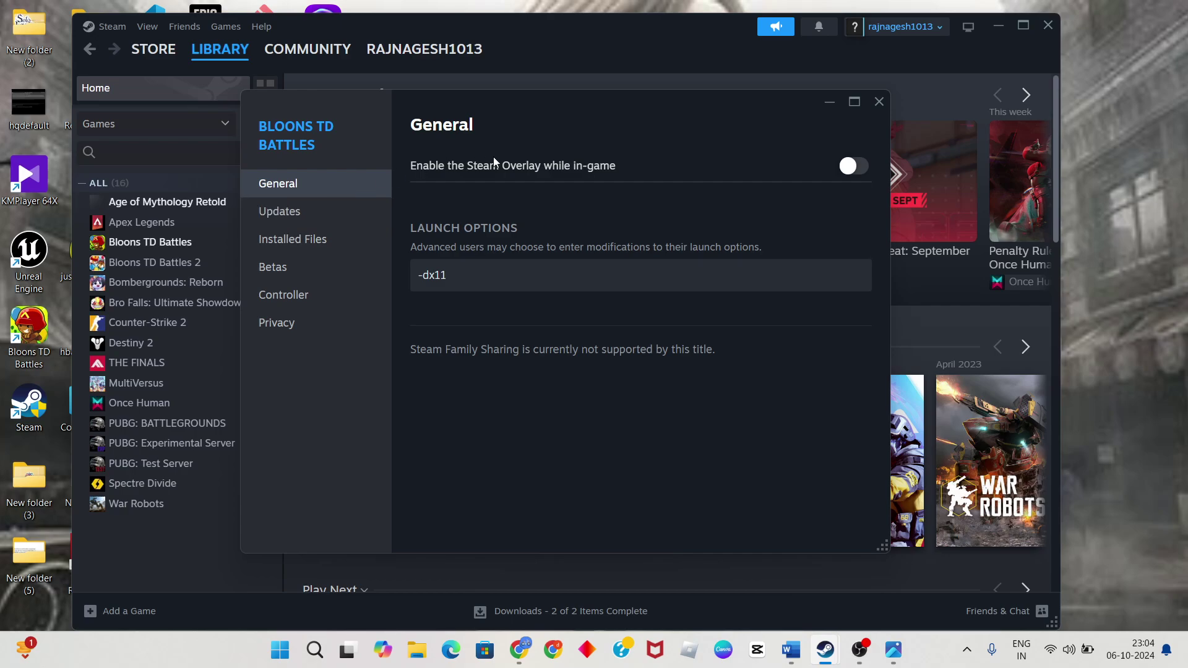
{"action": "left_click", "coordinate": [539, 175]}
{"action": "left_click", "coordinate": [853, 165]}
{"action": "left_click", "coordinate": [853, 166]}
{"action": "left_click", "coordinate": [851, 165]}
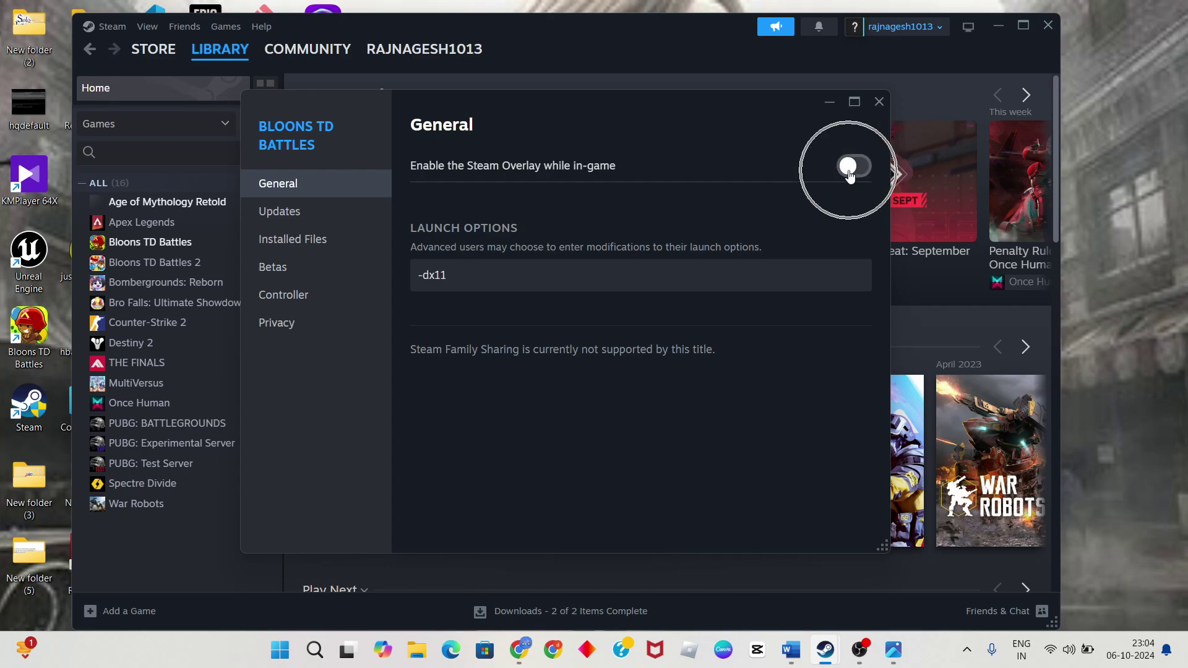
{"action": "left_click", "coordinate": [877, 102]}
{"action": "left_click", "coordinate": [998, 26]}
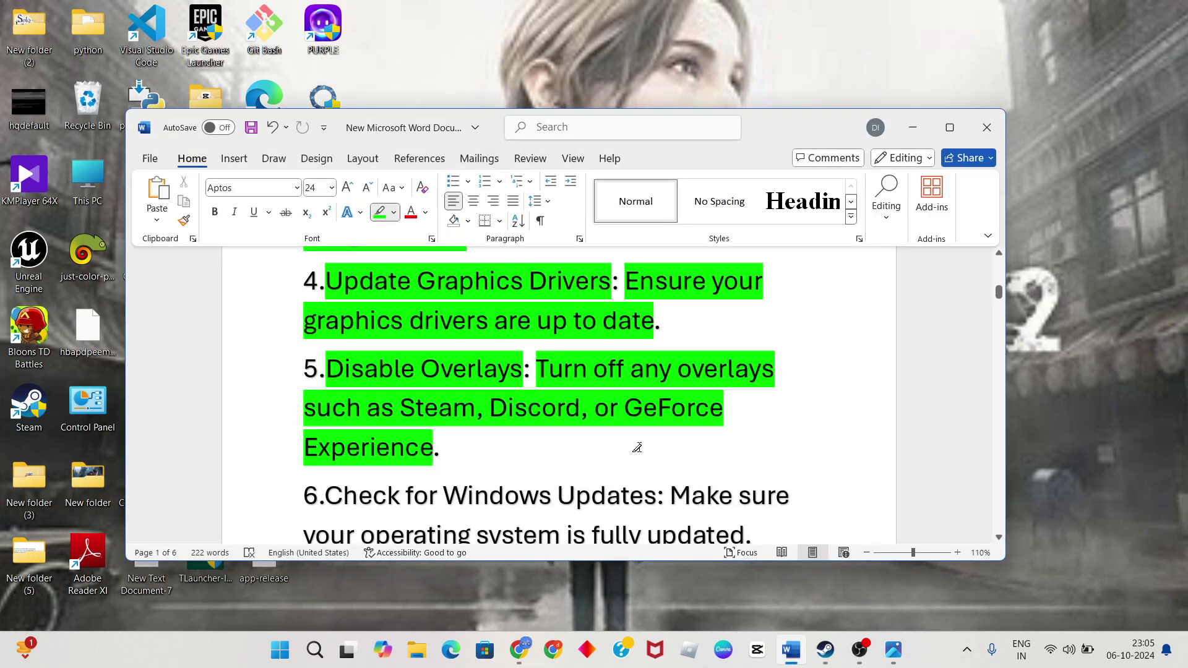
Highlight step 6, 'Check for Windows Updates' and its sentence, in green, then minimize Word.
{"action": "scroll", "coordinate": [639, 445], "scroll_direction": "down", "scroll_amount": 3}
{"action": "left_click_drag", "start_coordinate": [325, 369], "coordinate": [656, 369]}
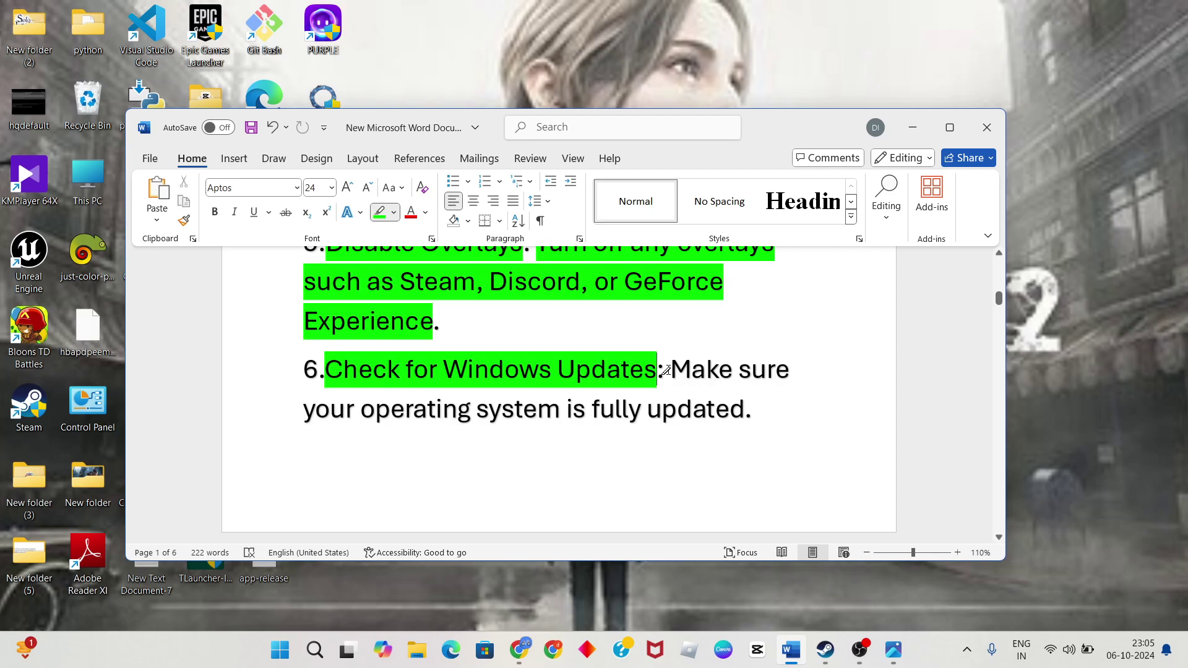
{"action": "mouse_move", "coordinate": [665, 370]}
{"action": "left_mouse_down"}
{"action": "mouse_move", "coordinate": [669, 410]}
{"action": "mouse_move", "coordinate": [686, 410]}
{"action": "left_mouse_up"}
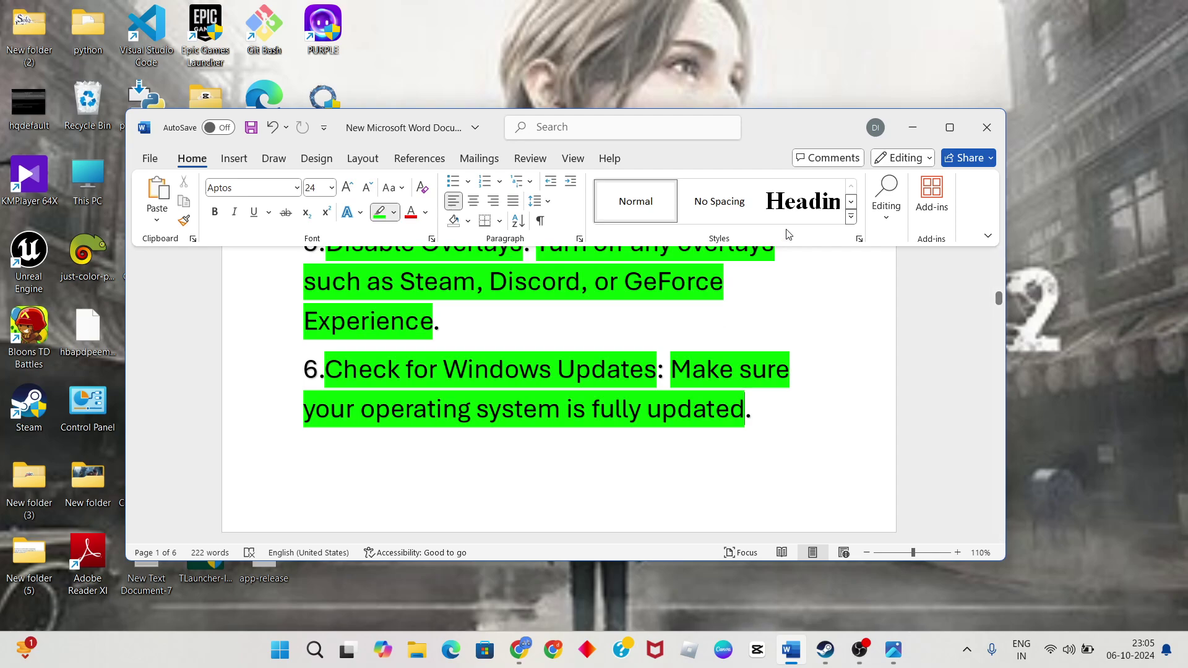
{"action": "left_click", "coordinate": [912, 127]}
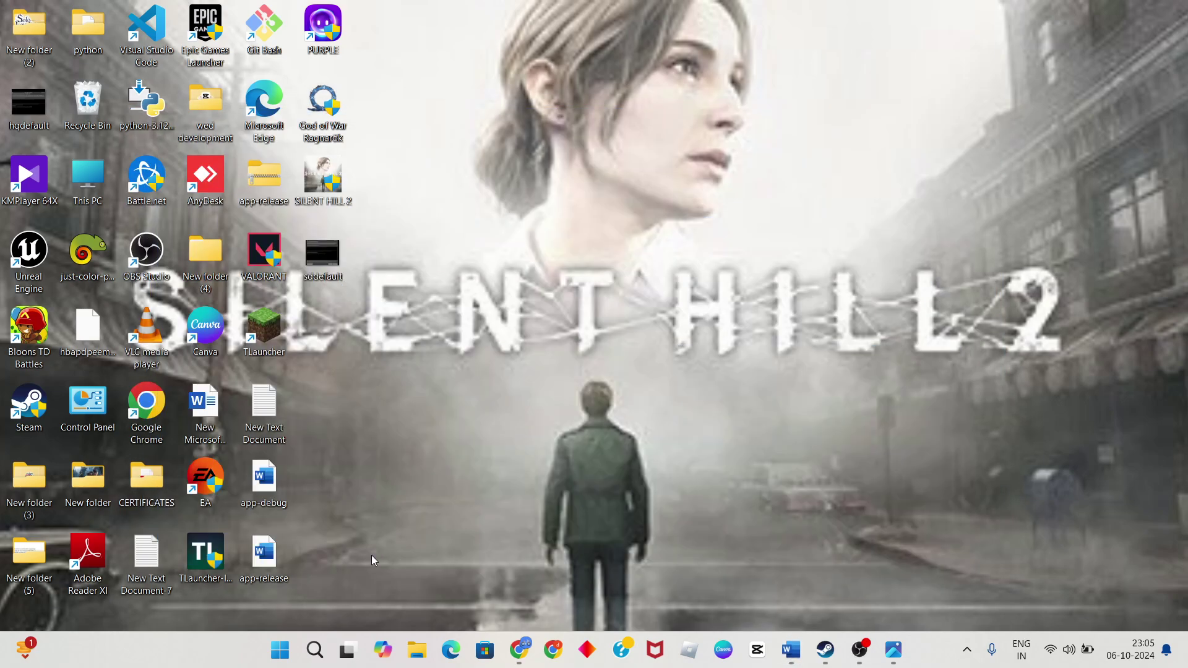
Try resuming the paused updates on the Windows Update page in Settings, then close Settings.
{"action": "left_click", "coordinate": [313, 665]}
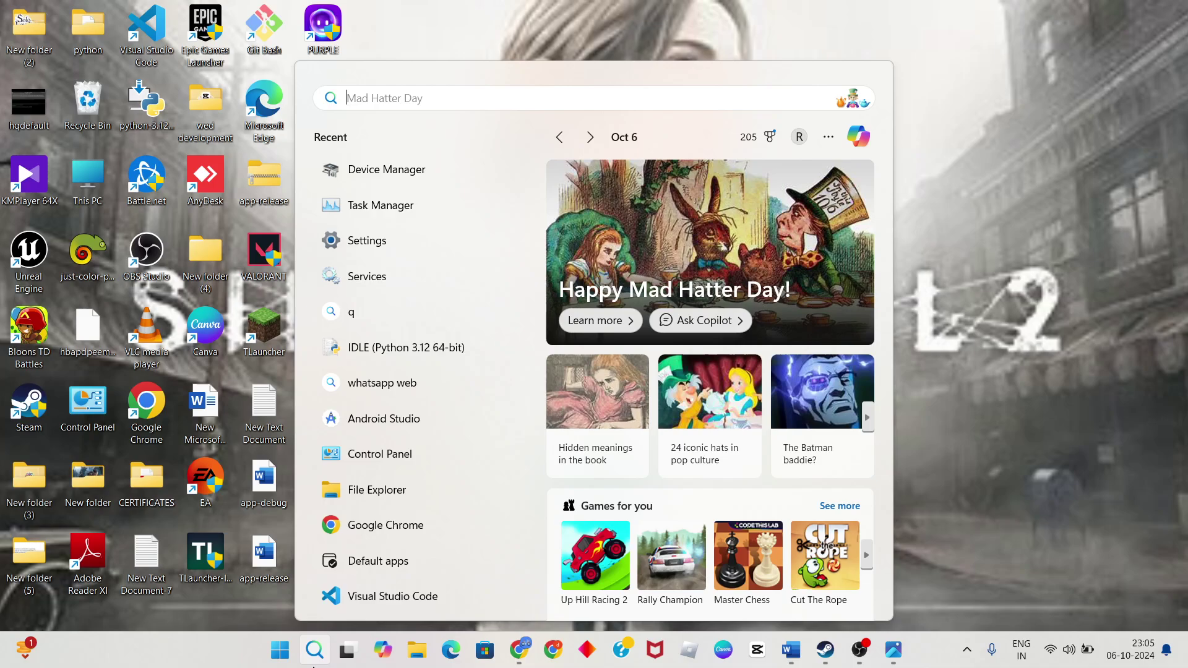
{"action": "type", "text": "settings"}
{"action": "key", "text": "Return"}
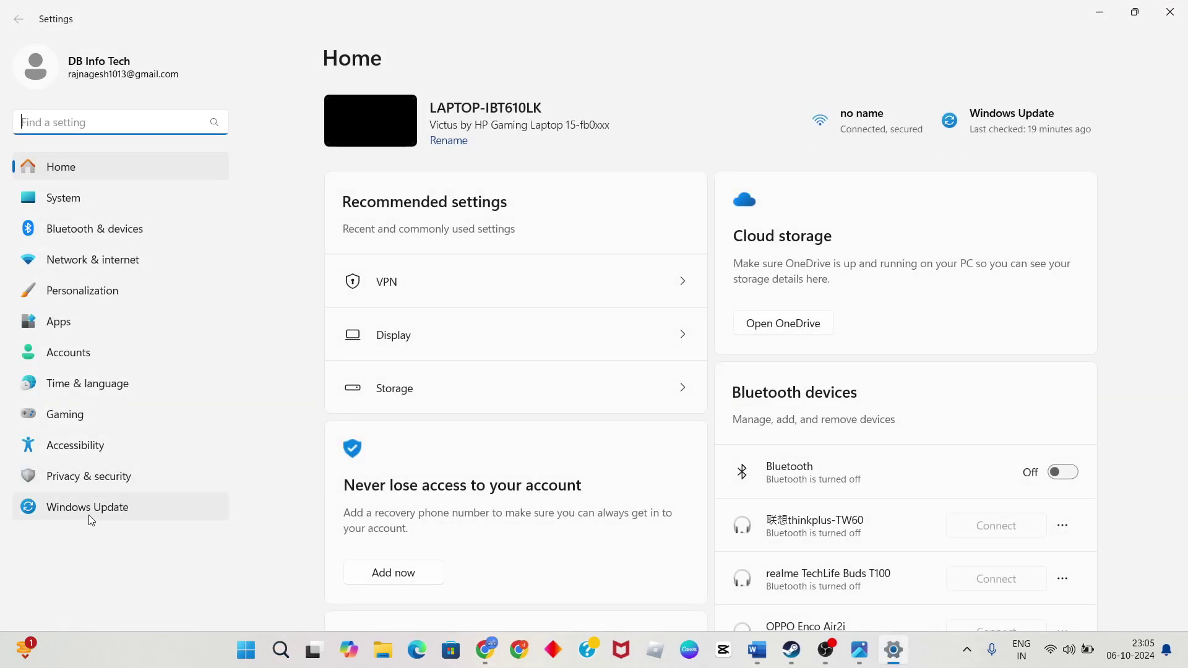
{"action": "left_click", "coordinate": [91, 520]}
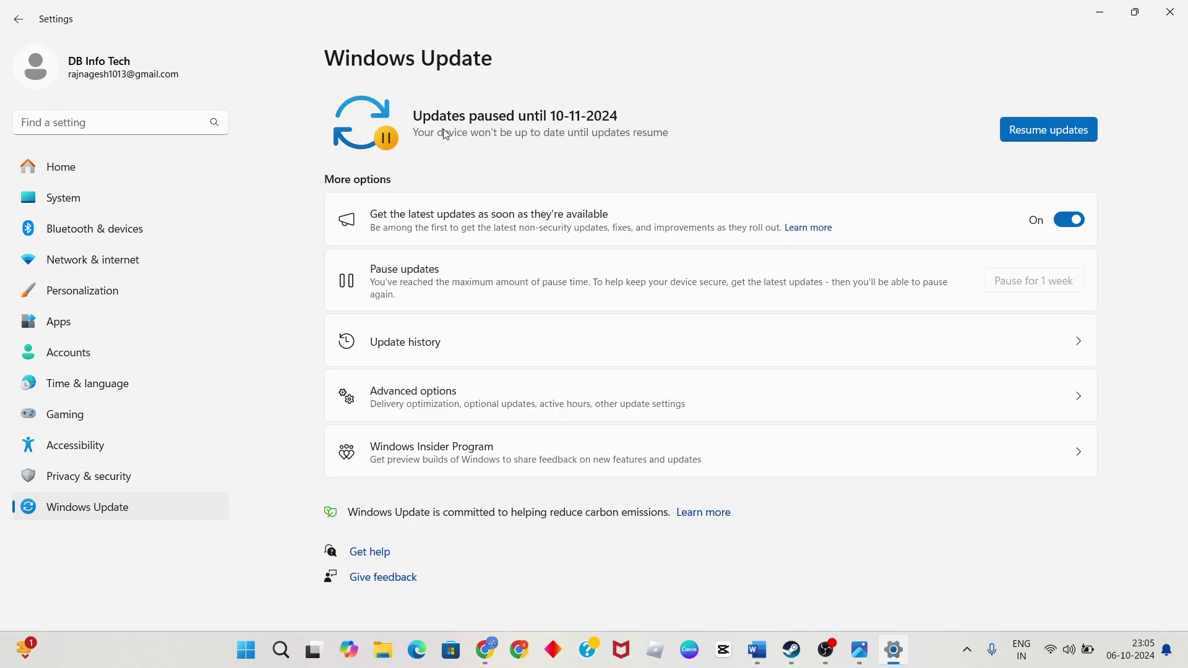
{"action": "left_click", "coordinate": [1046, 132]}
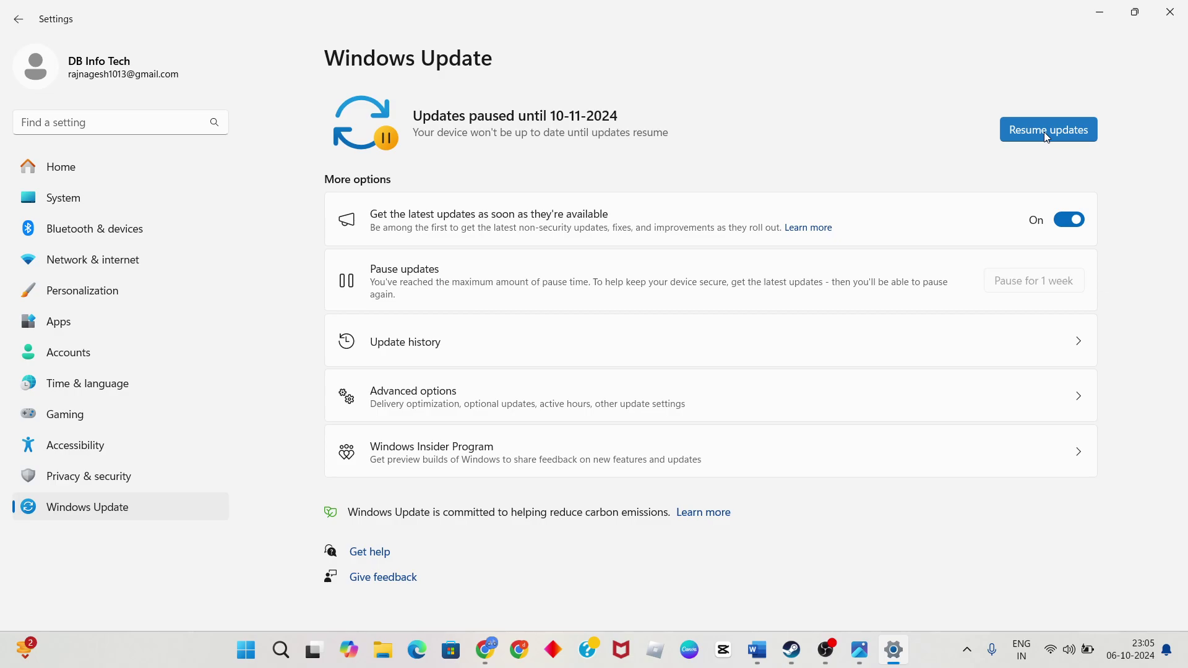
{"action": "left_click", "coordinate": [1184, 5]}
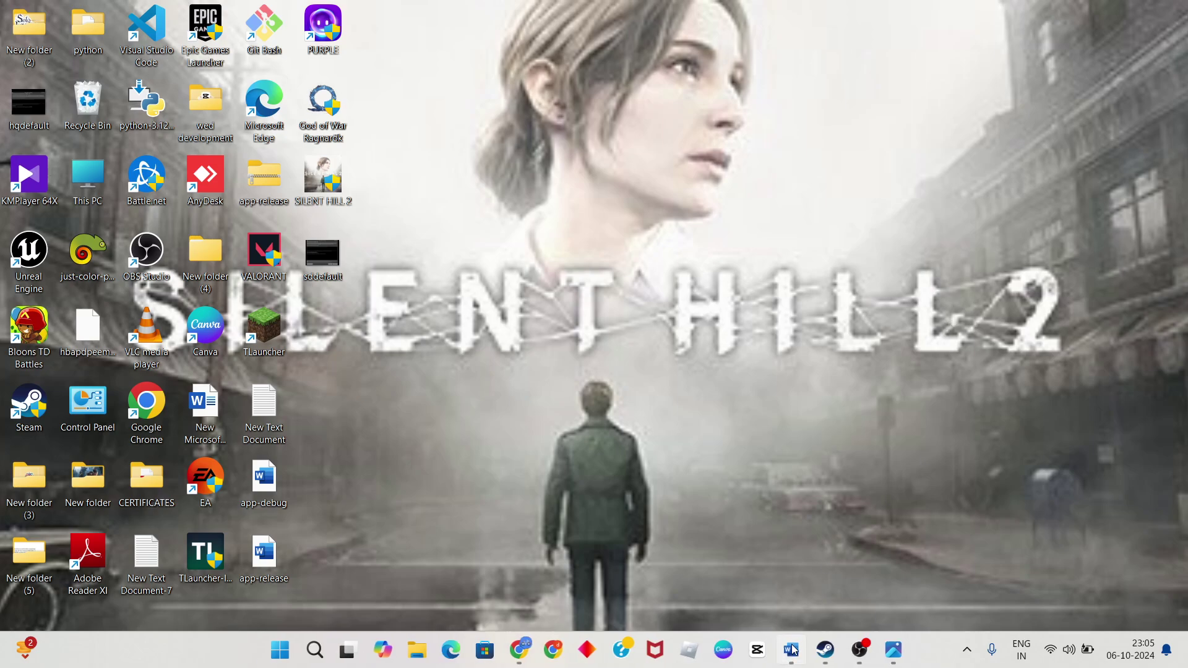
Highlight all of step 7, 'Adjust Launch Options', in green in the guide, then switch to Steam.
{"action": "left_click", "coordinate": [792, 649]}
{"action": "scroll", "coordinate": [616, 485], "scroll_direction": "down", "scroll_amount": 1}
{"action": "scroll", "coordinate": [598, 421], "scroll_direction": "down", "scroll_amount": 3}
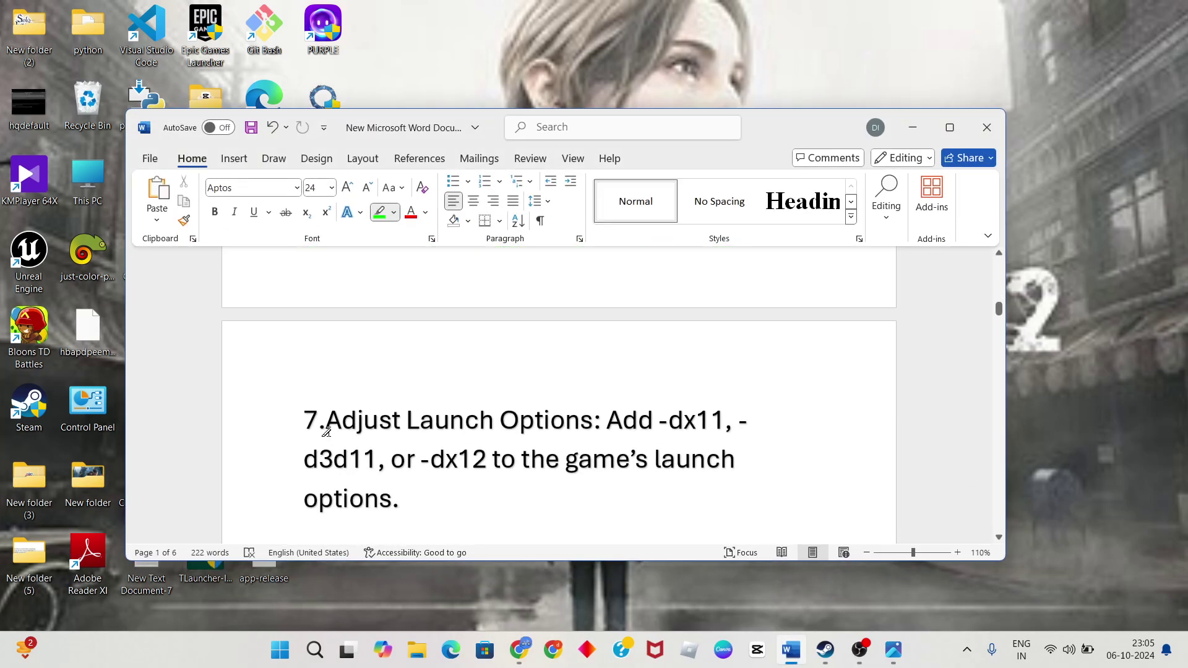
{"action": "mouse_move", "coordinate": [328, 413]}
{"action": "left_mouse_down"}
{"action": "mouse_move", "coordinate": [701, 422]}
{"action": "mouse_move", "coordinate": [383, 457]}
{"action": "mouse_move", "coordinate": [709, 458]}
{"action": "mouse_move", "coordinate": [458, 501]}
{"action": "left_mouse_up"}
{"action": "left_click", "coordinate": [685, 436]}
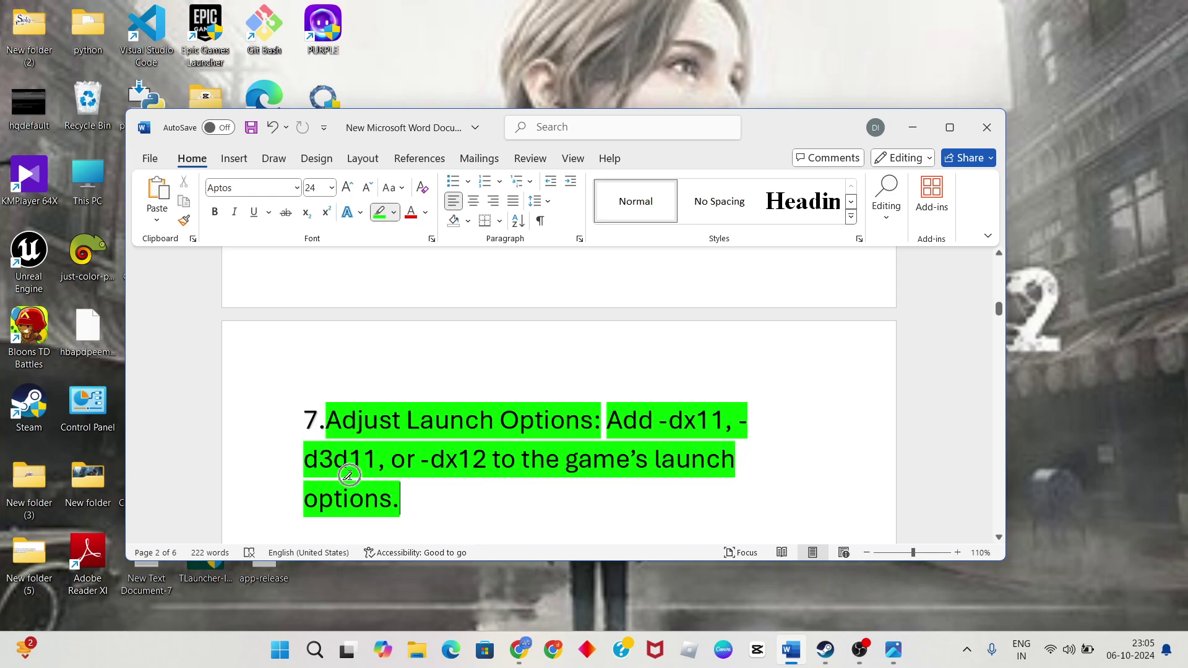
{"action": "left_click", "coordinate": [829, 650]}
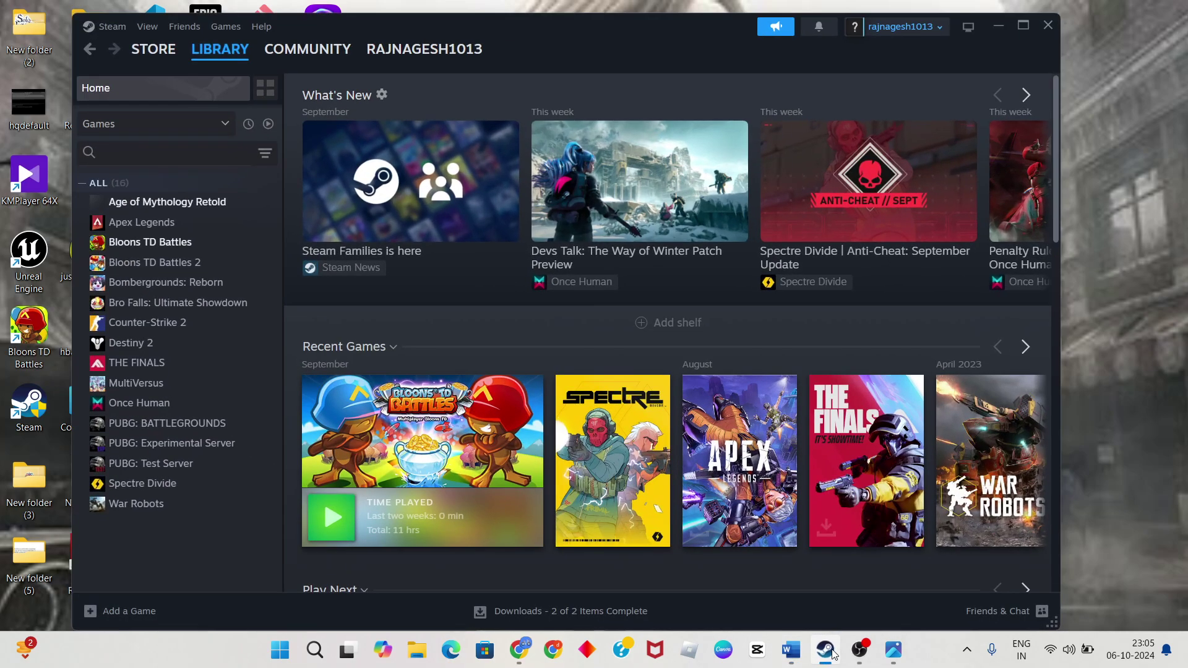
Snap Steam and Word side by side, then minimize Steam and leave Word in a restored window.
{"action": "left_click_drag", "start_coordinate": [650, 23], "coordinate": [1169, 43]}
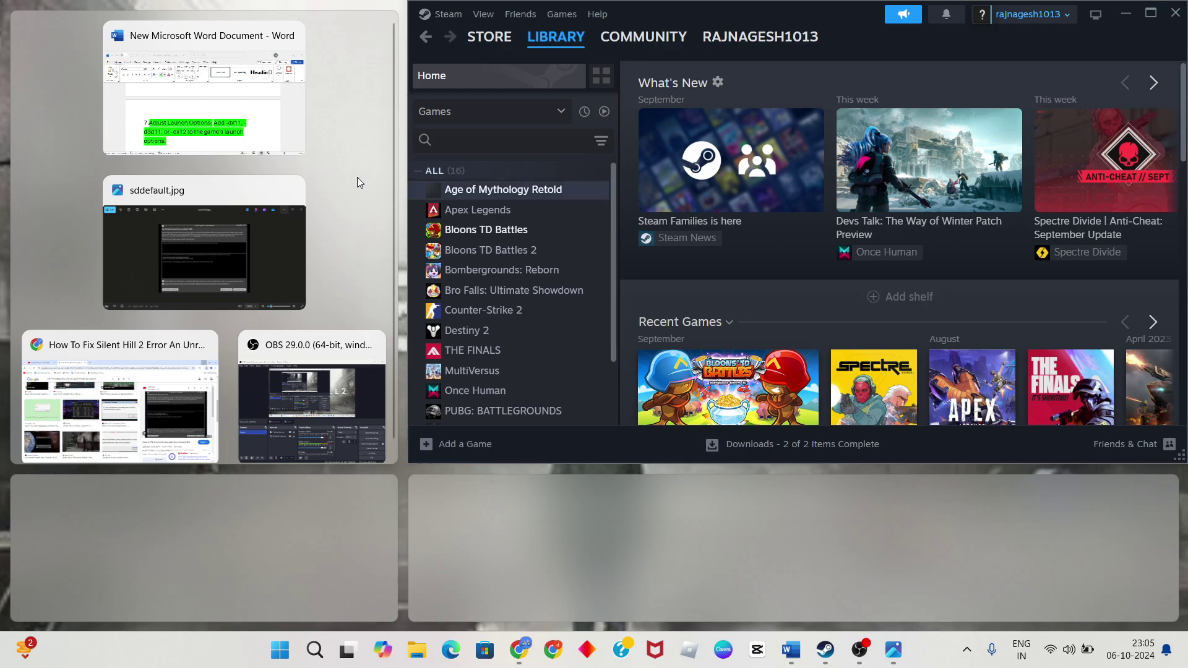
{"action": "left_click", "coordinate": [224, 81]}
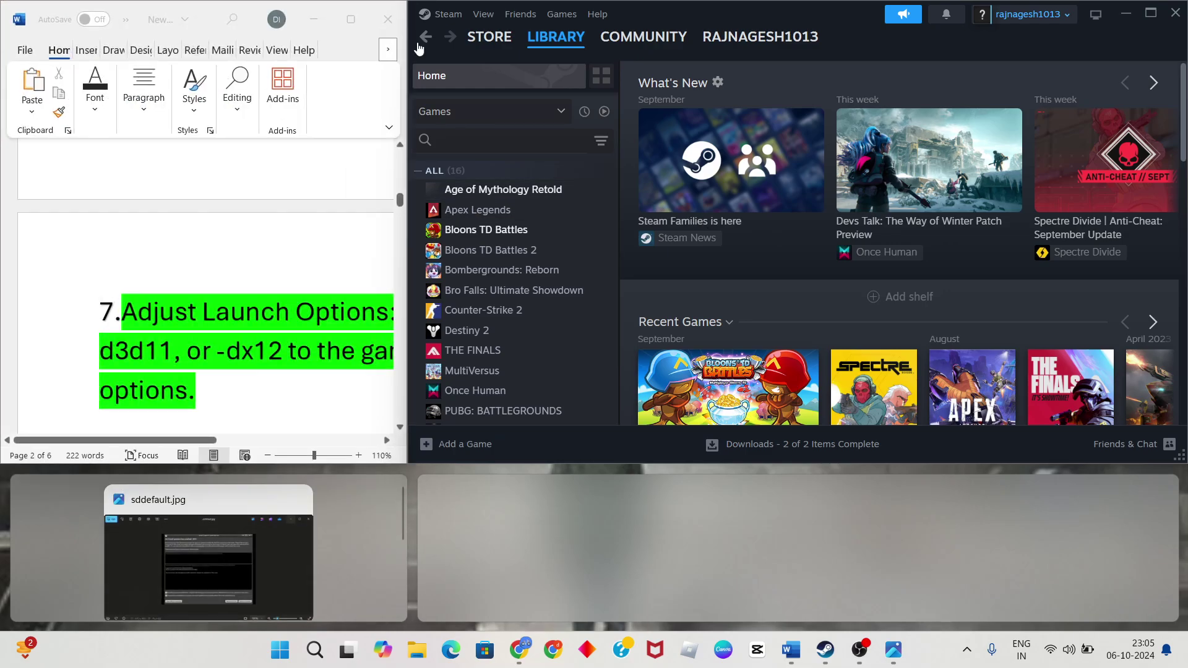
{"action": "left_click", "coordinate": [1150, 14]}
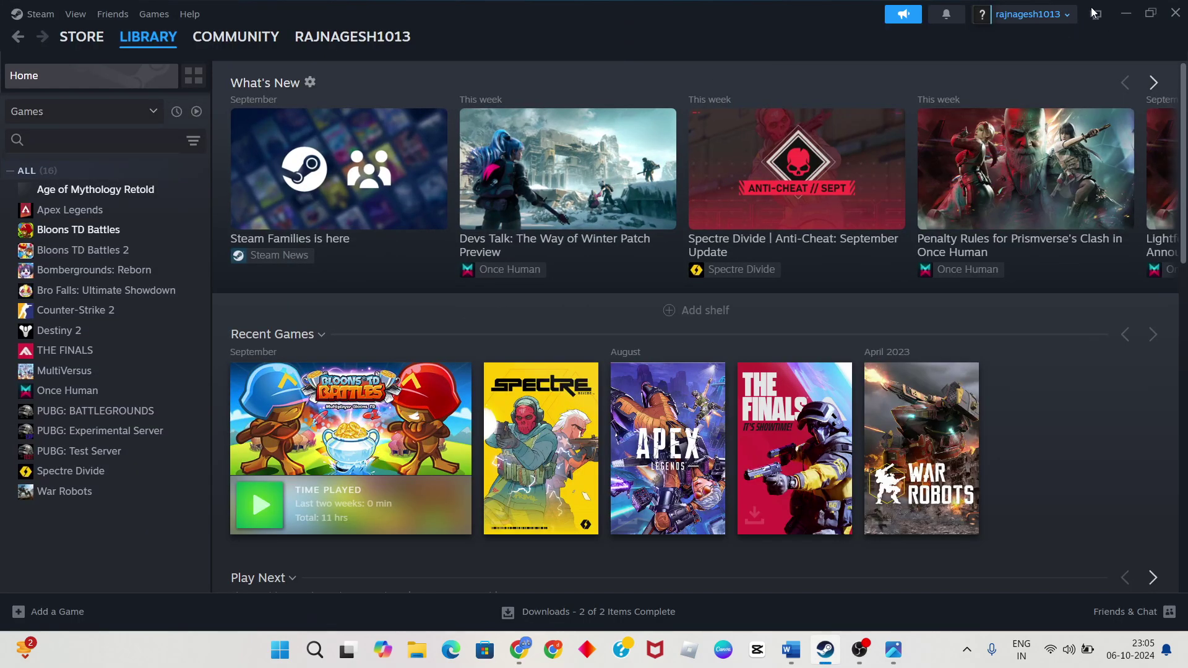
{"action": "left_click", "coordinate": [1134, 10]}
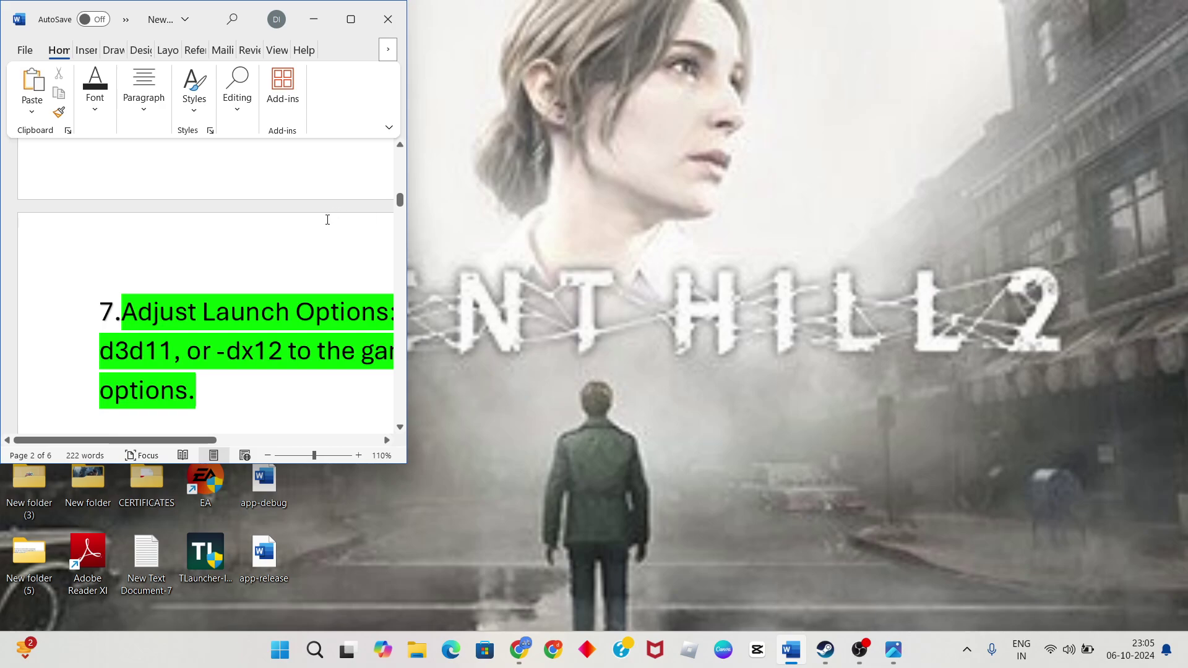
{"action": "left_click", "coordinate": [351, 19]}
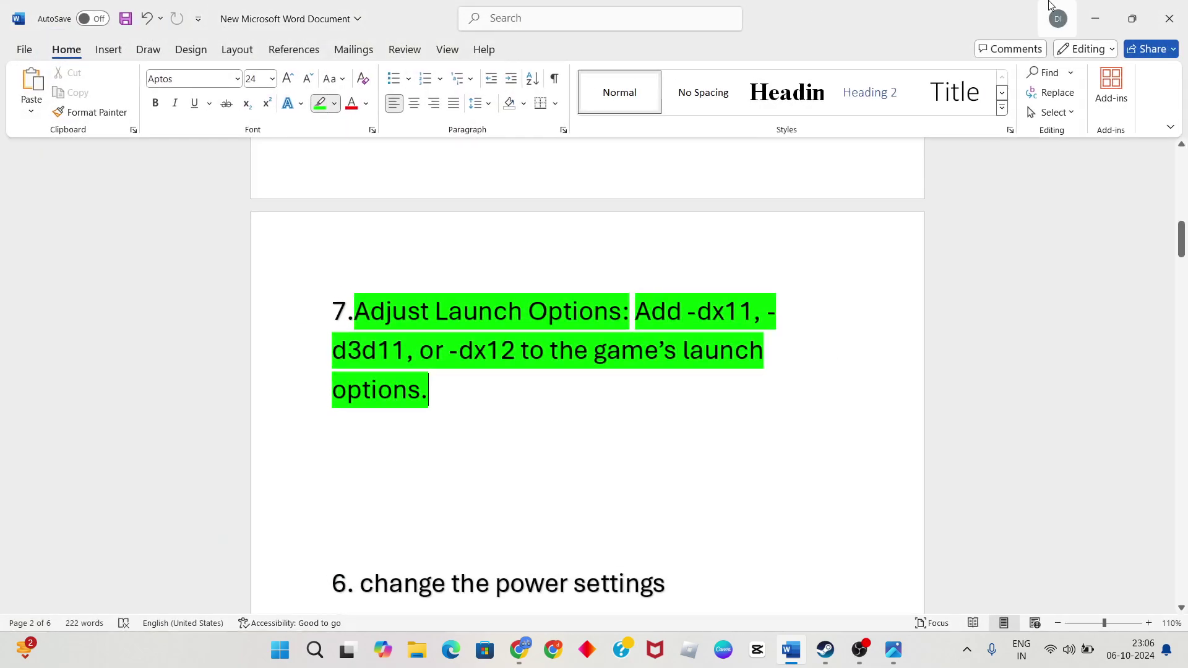
{"action": "left_click", "coordinate": [1132, 19]}
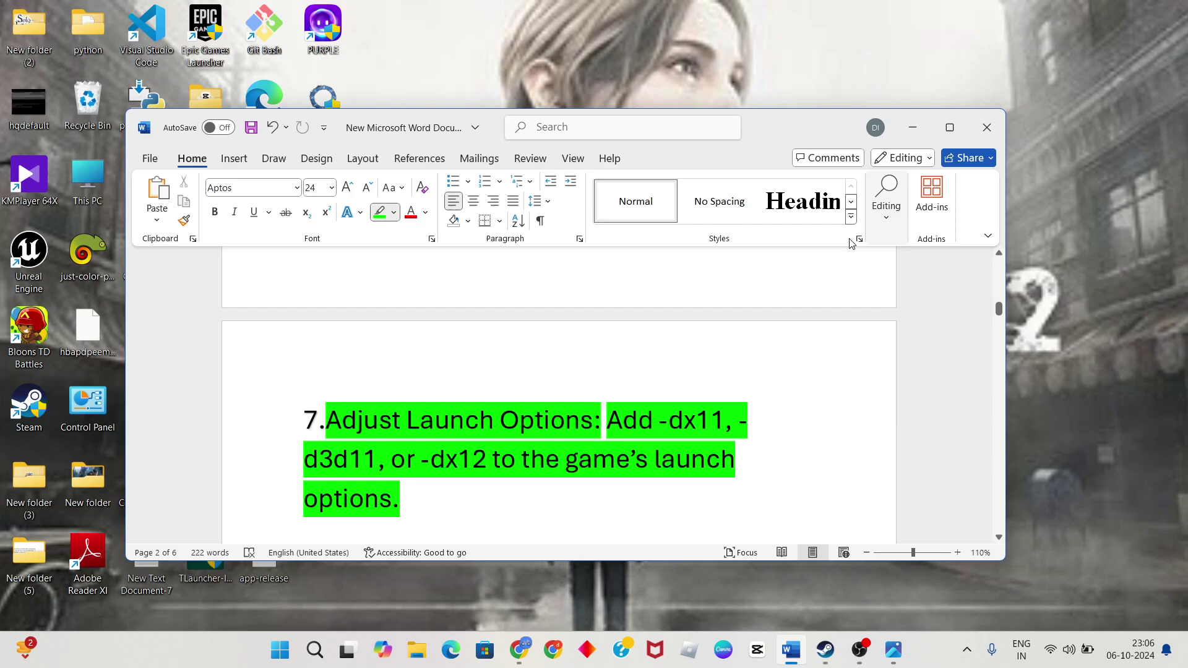
Open the Bloons TD Battles properties in Steam and select its -dx11 launch option field.
{"action": "left_click", "coordinate": [826, 649]}
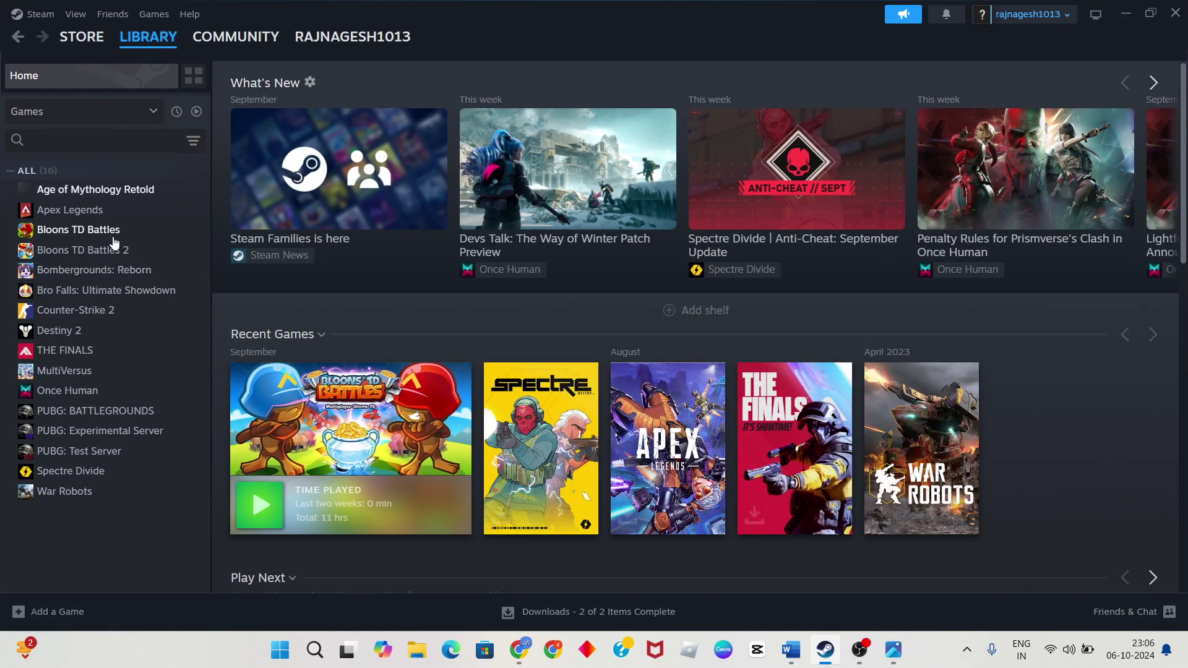
{"action": "right_click", "coordinate": [113, 233]}
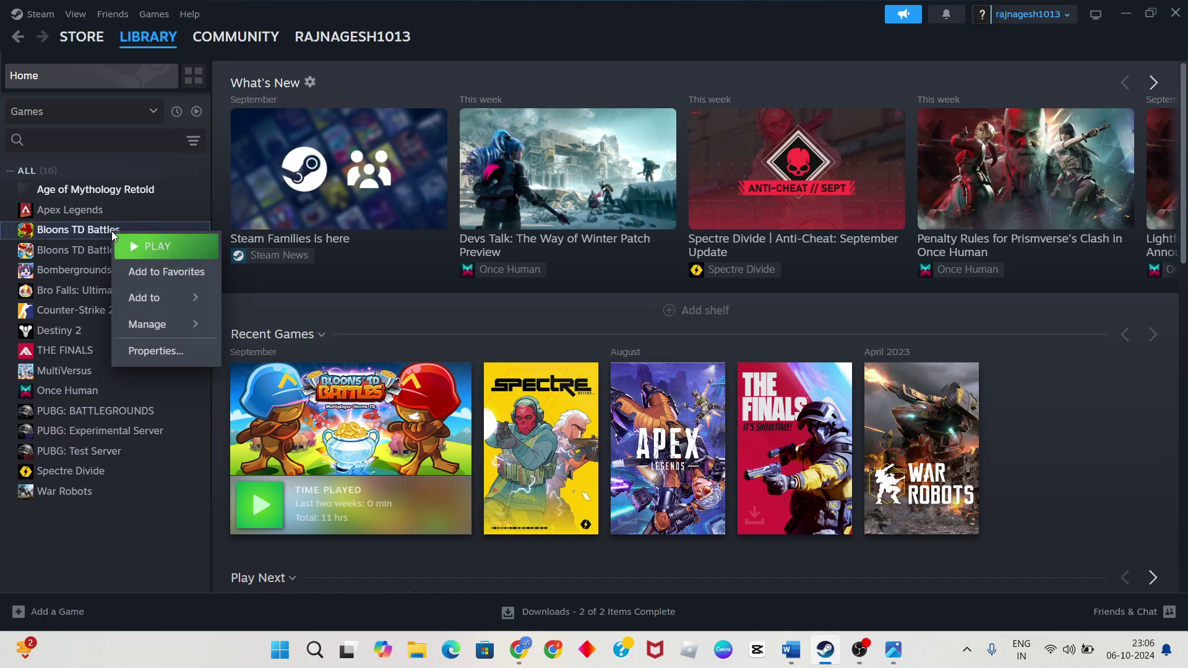
{"action": "left_click", "coordinate": [156, 351]}
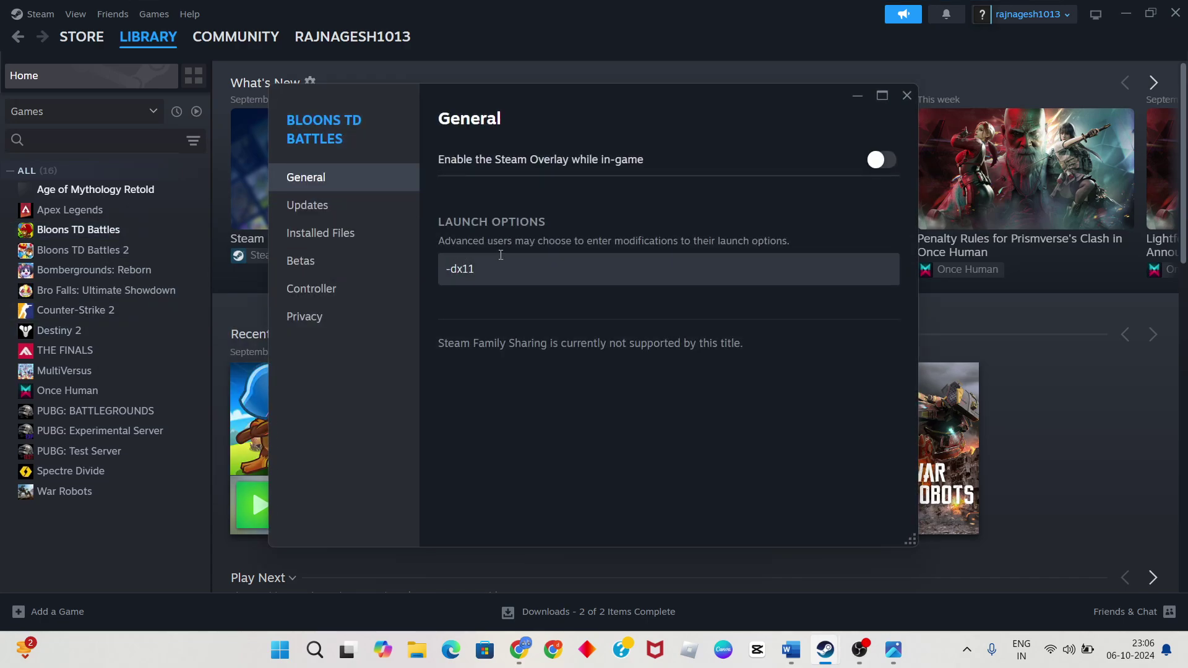
{"action": "left_click", "coordinate": [472, 269]}
{"action": "left_click", "coordinate": [467, 278]}
Point out the -dx11 and d3d11 options in step 7 of the Word guide.
{"action": "left_click", "coordinate": [791, 649]}
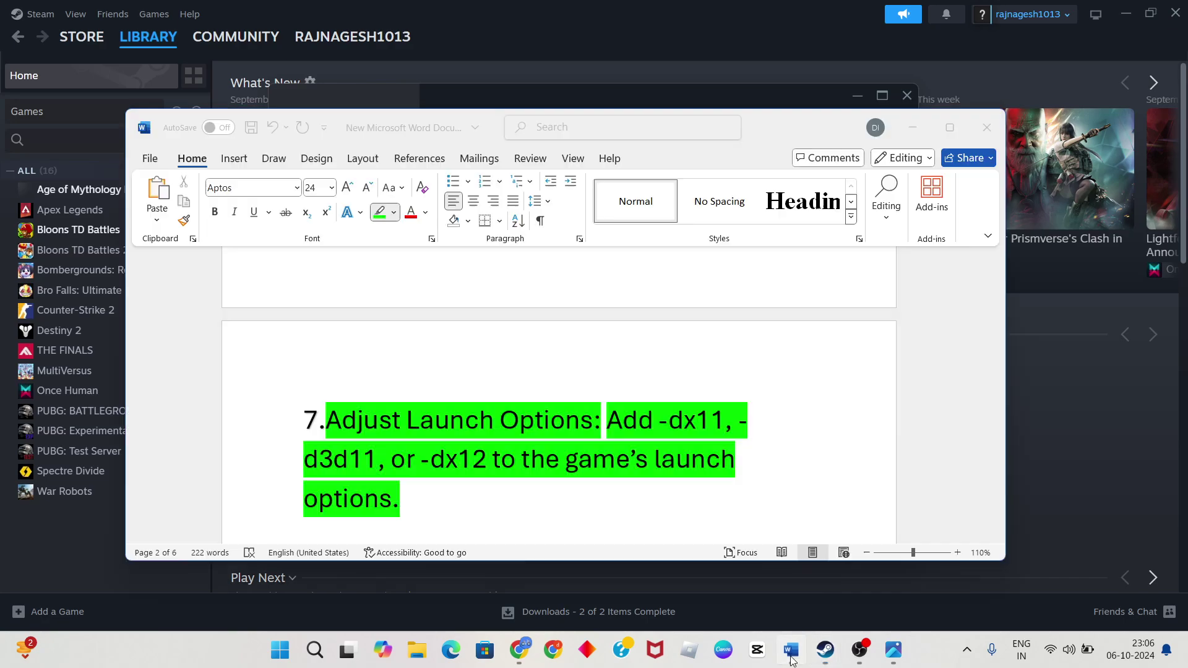
{"action": "left_click", "coordinate": [714, 419]}
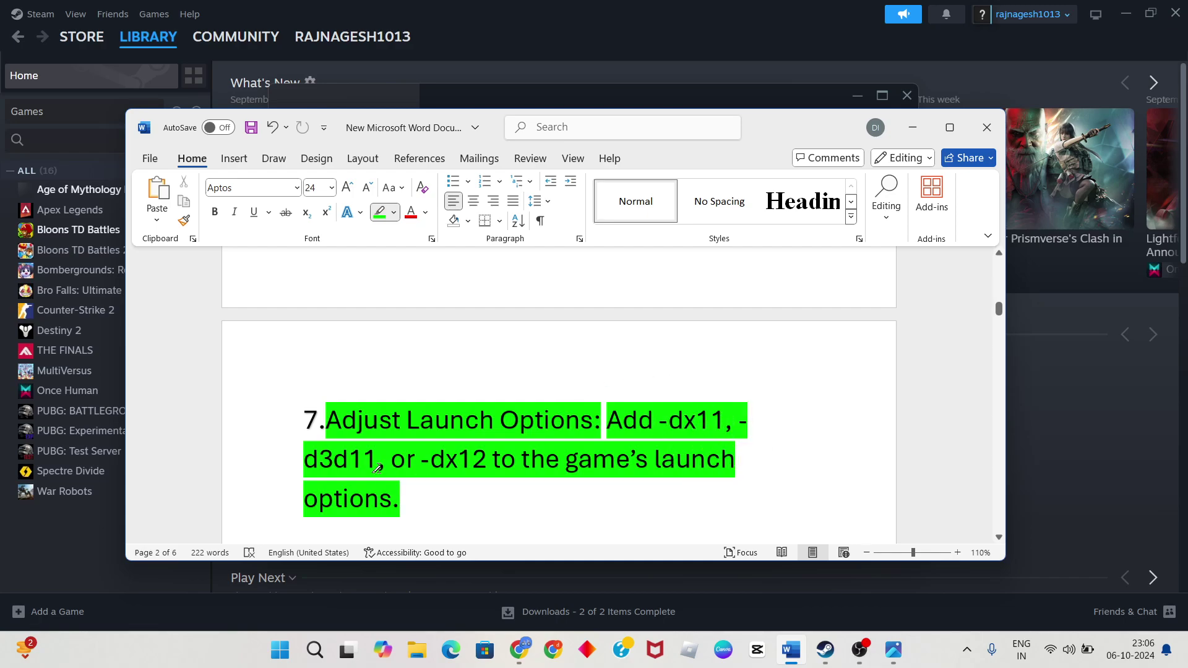
{"action": "left_click", "coordinate": [349, 467]}
{"action": "left_click", "coordinate": [823, 654]}
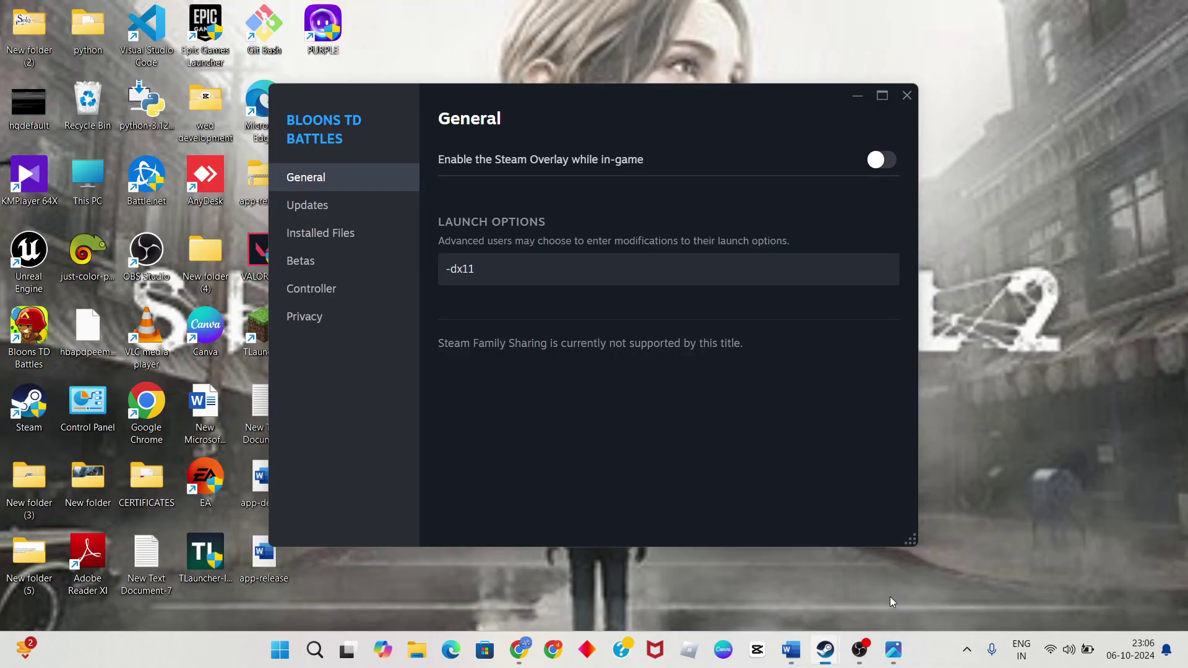
Bring back the Bloons TD Battles properties and compare with the guide's -dx12 option.
{"action": "left_click", "coordinate": [890, 597]}
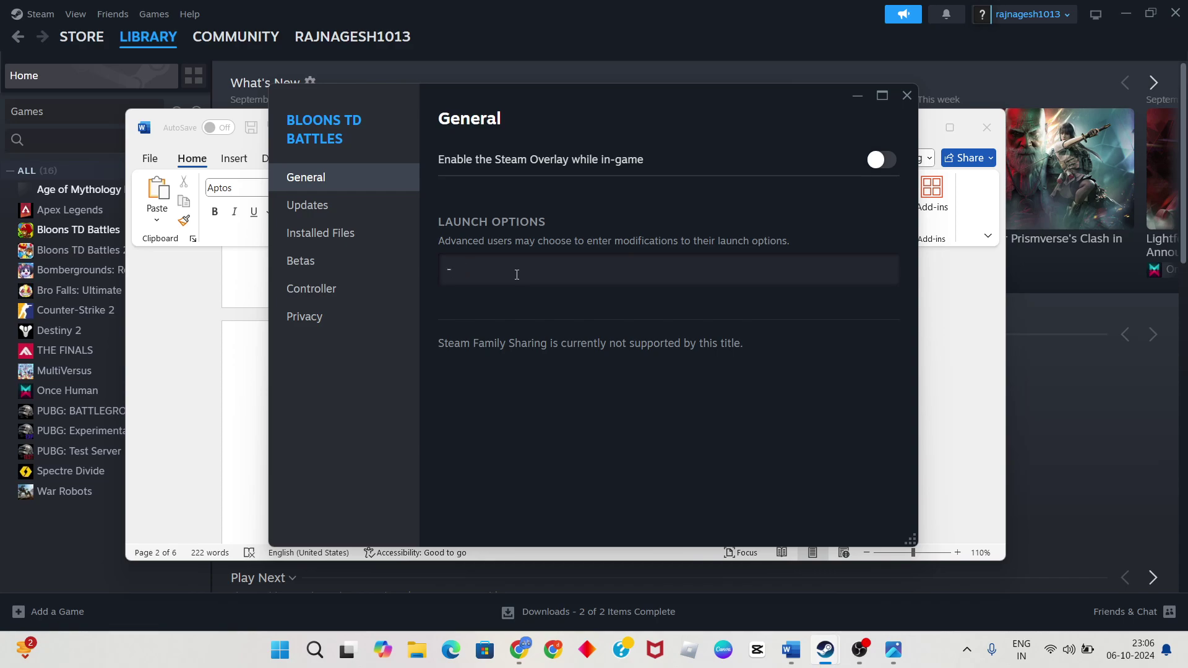
{"action": "type", "text": "3d11"}
{"action": "left_click", "coordinate": [490, 271]}
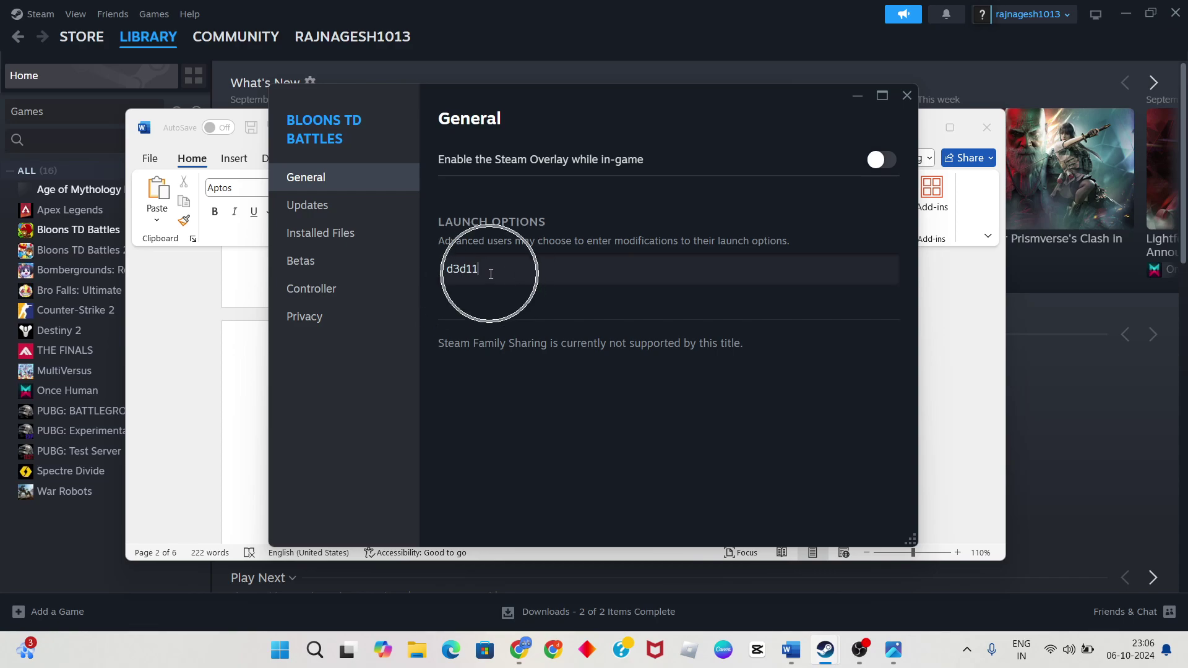
{"action": "left_click", "coordinate": [857, 96]}
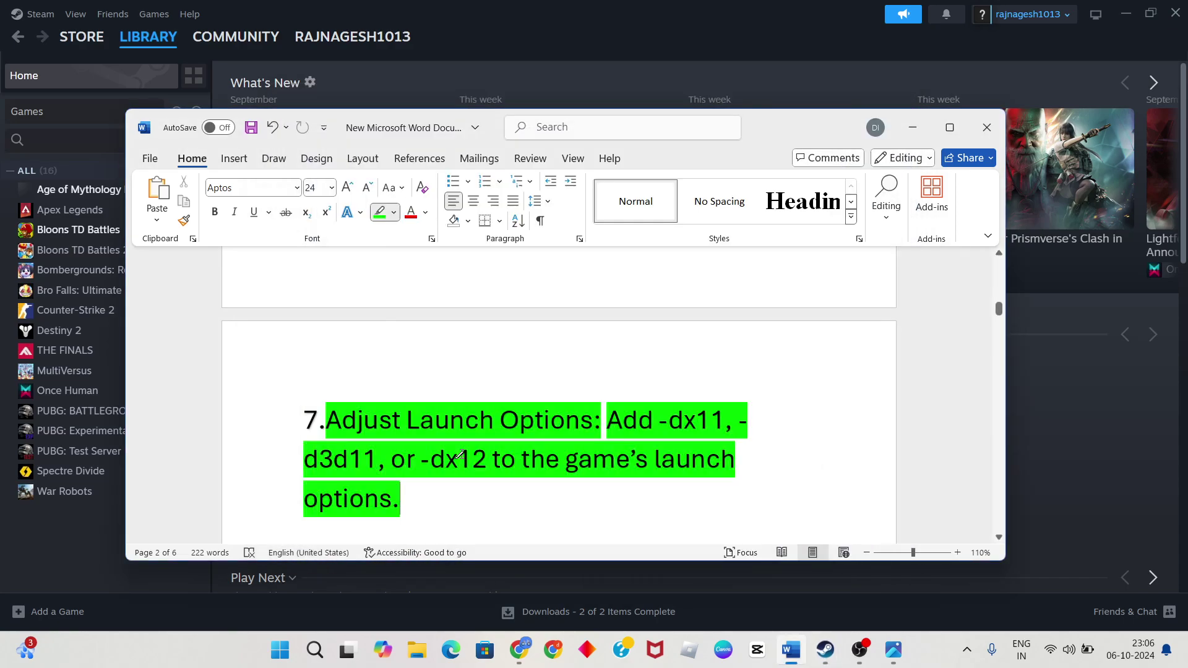
{"action": "left_click", "coordinate": [479, 476]}
{"action": "mouse_move", "coordinate": [789, 650]}
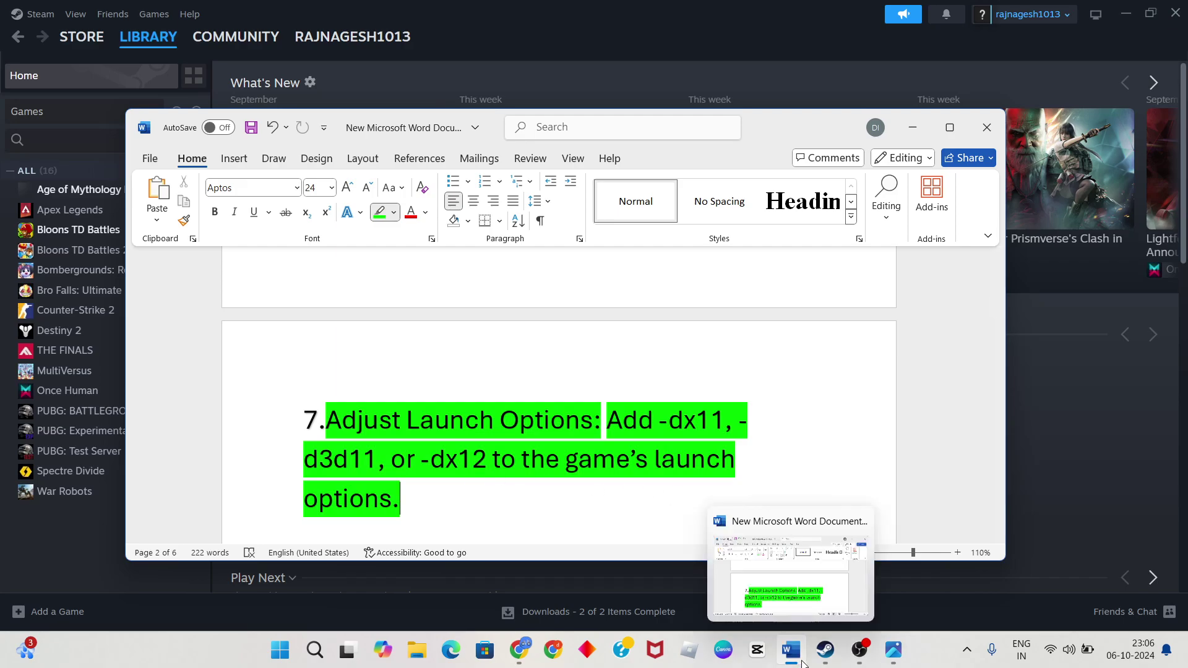
{"action": "left_click", "coordinate": [797, 654]}
{"action": "left_click", "coordinate": [798, 659]}
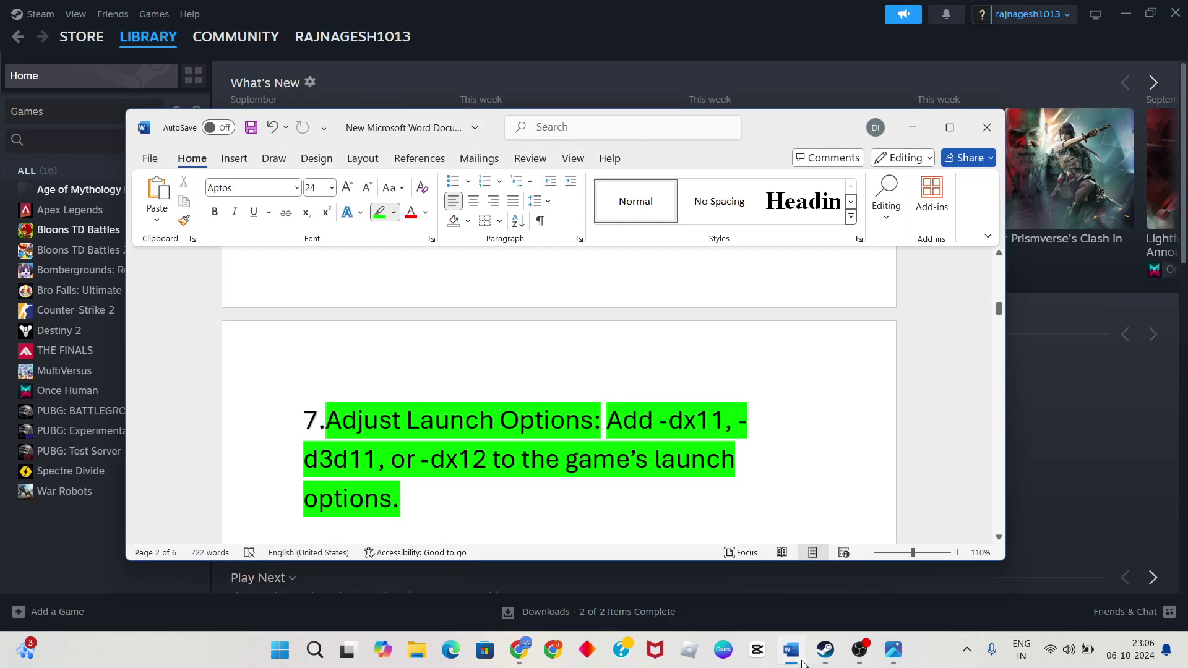
{"action": "left_click", "coordinate": [798, 659]}
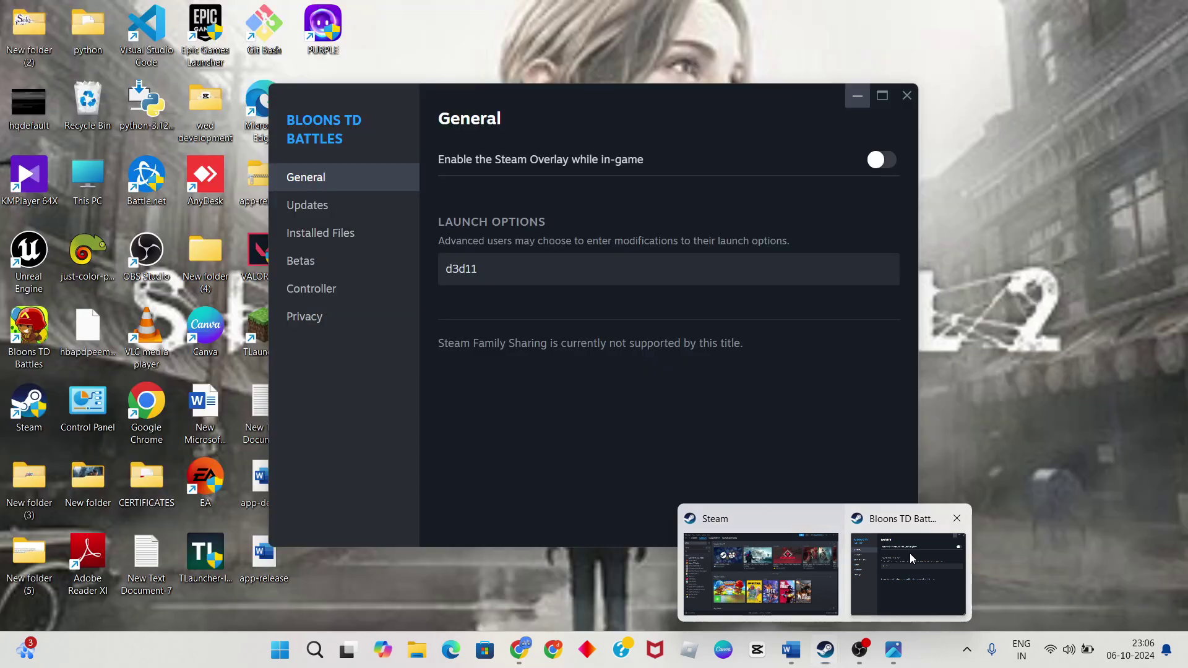
Set the launch option to -dx12, close the properties, minimize Steam and return to Word.
{"action": "left_click", "coordinate": [910, 553]}
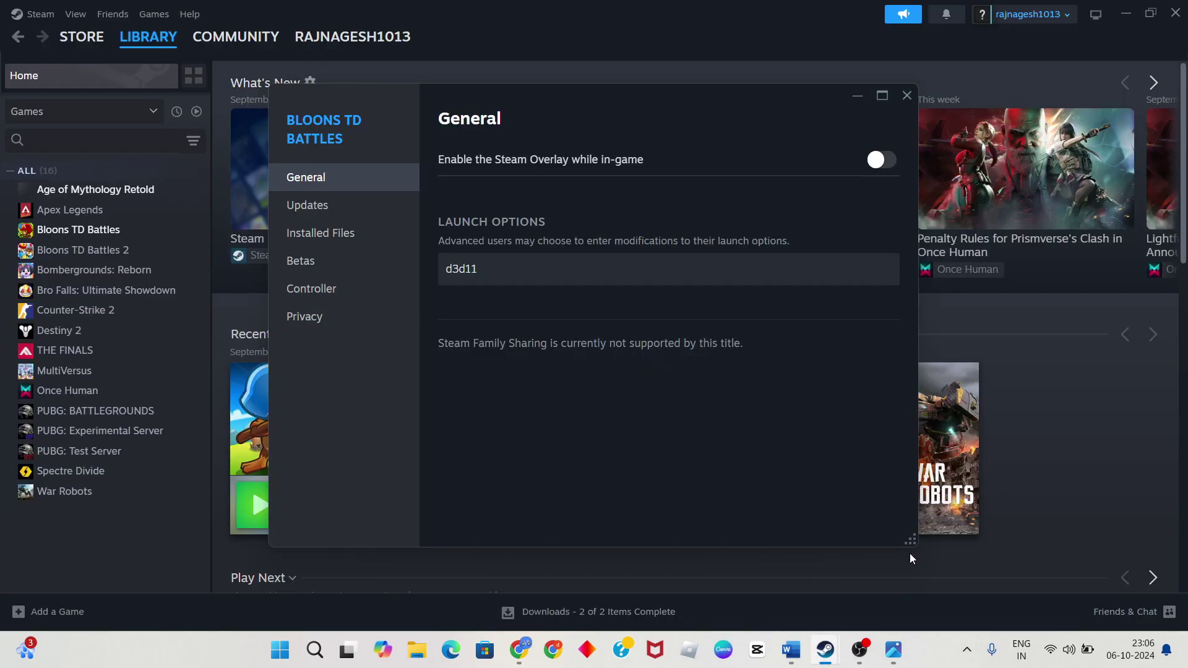
{"action": "left_click", "coordinate": [486, 272]}
{"action": "type", "text": "-dx12"}
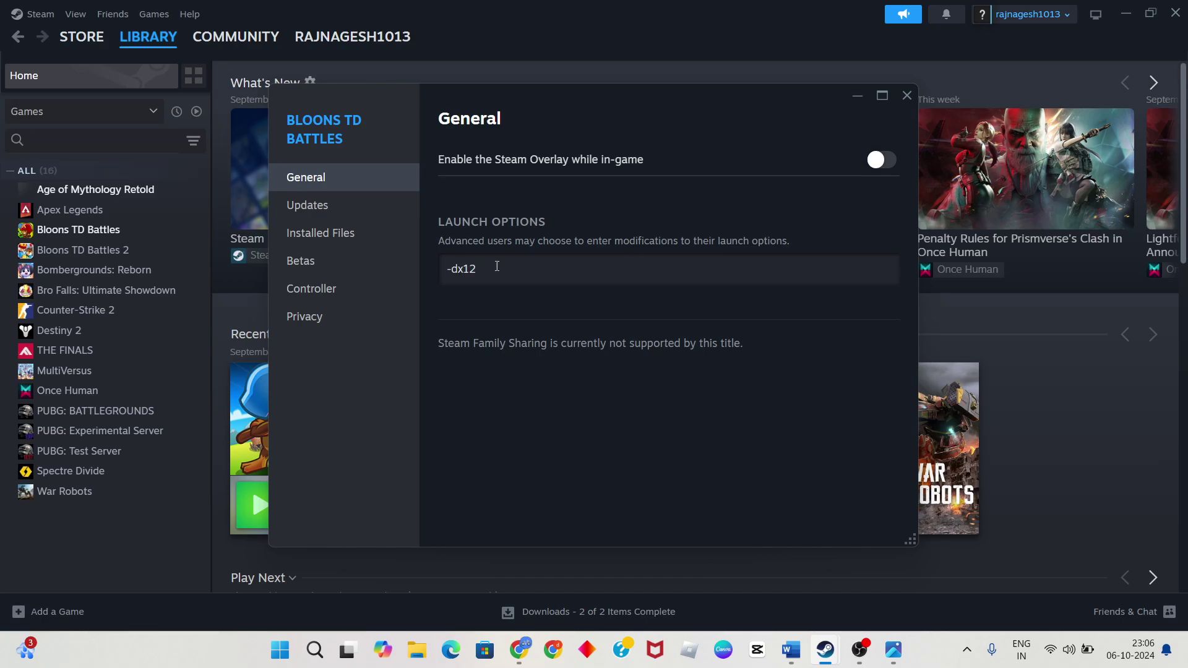
{"action": "left_click", "coordinate": [906, 96]}
{"action": "left_click", "coordinate": [1126, 14]}
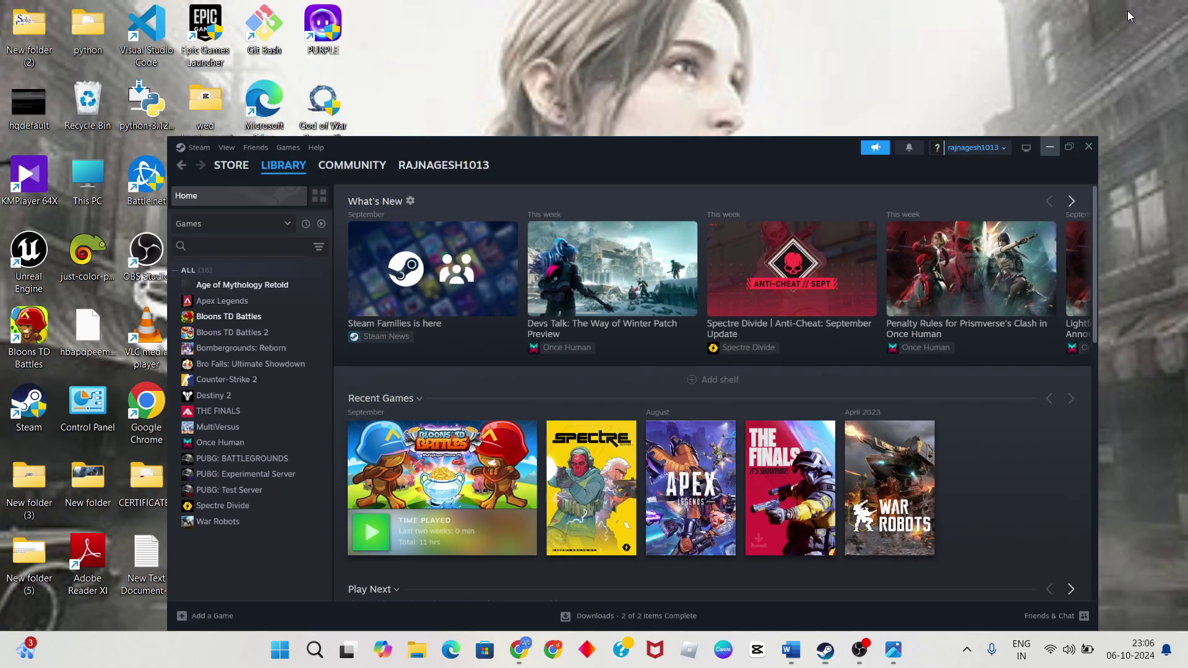
{"action": "left_click", "coordinate": [791, 649]}
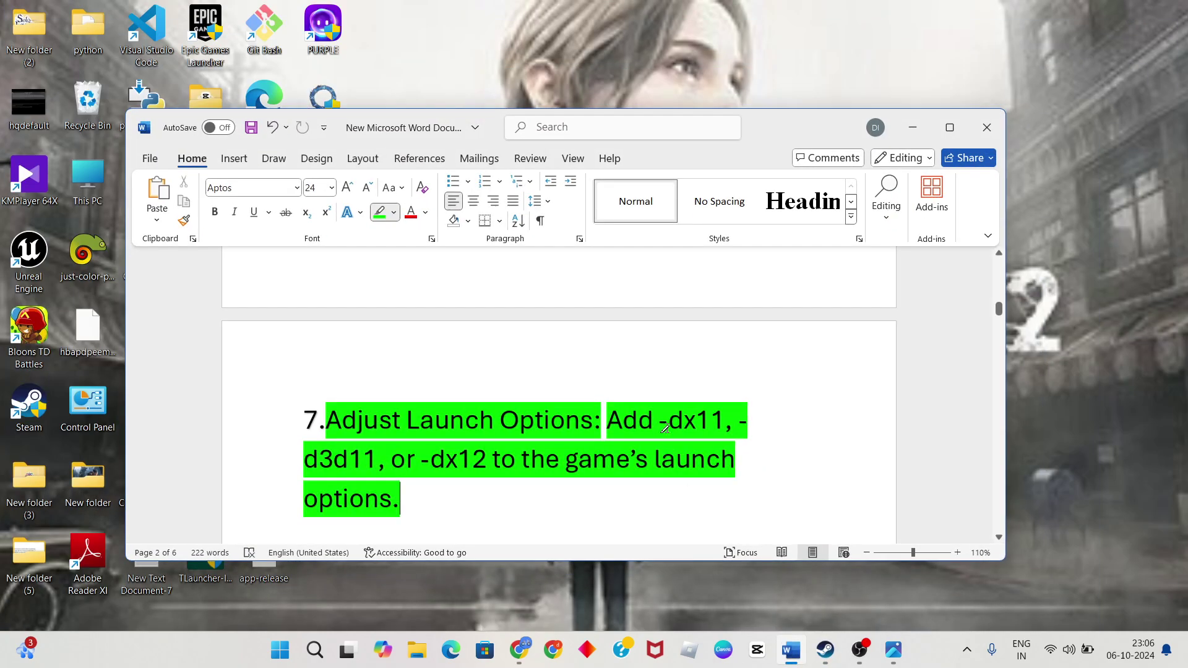